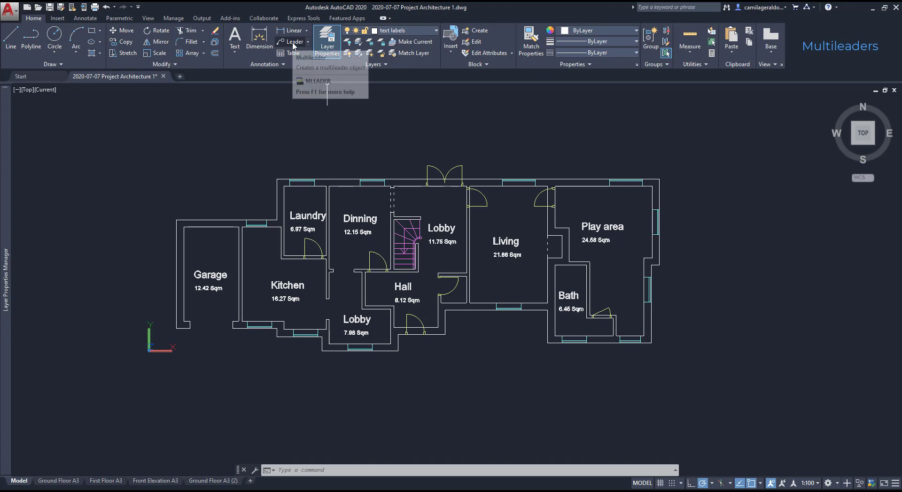
Step: Open the Multileader Style Manager from the Annotate tab's Leaders panel
left_click(307, 43)
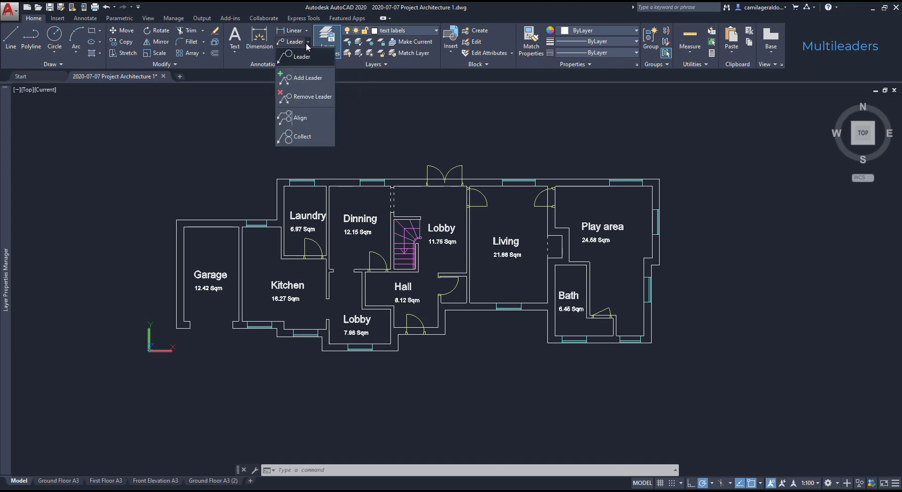
left_click(308, 43)
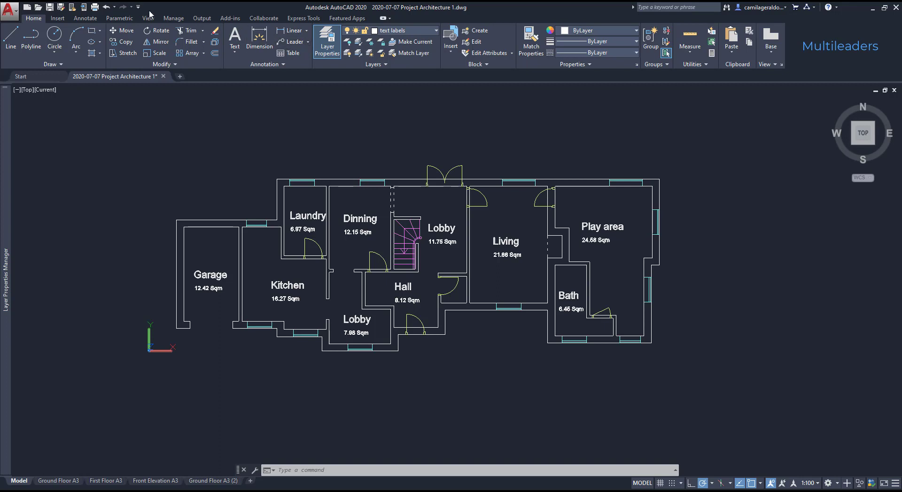
left_click(85, 19)
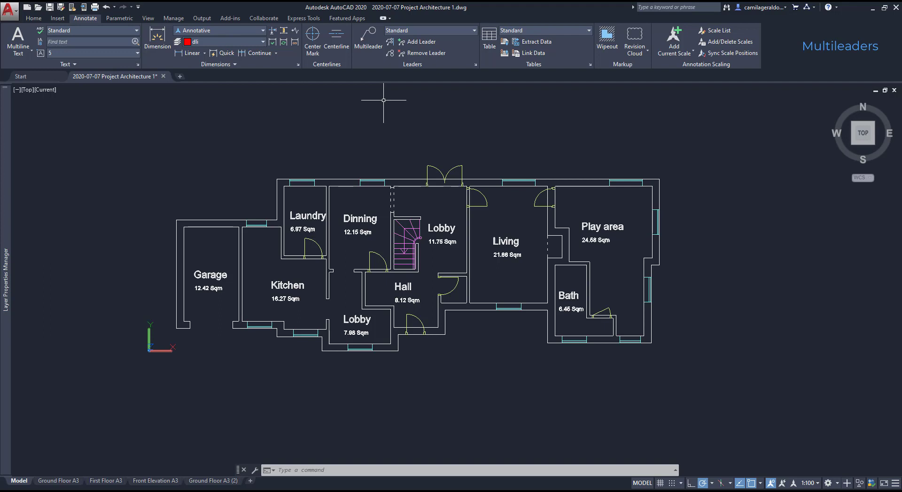
left_click(475, 66)
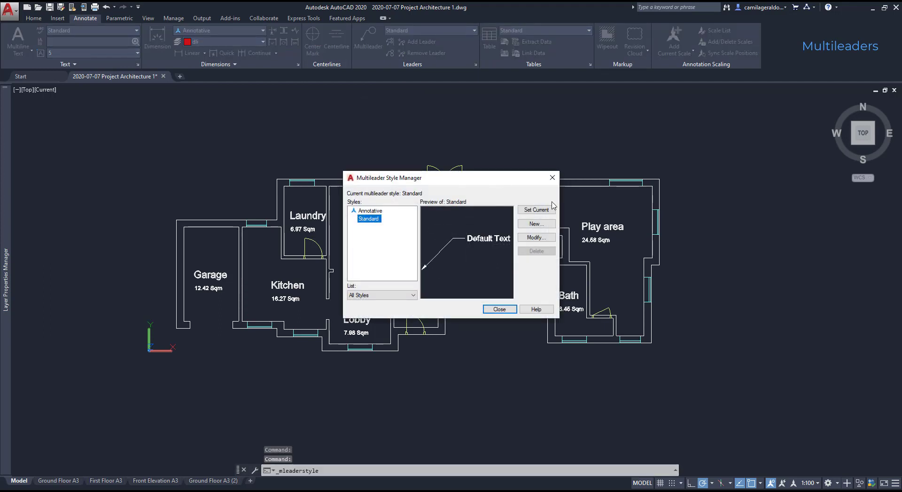
left_click_drag(517, 177, 634, 208)
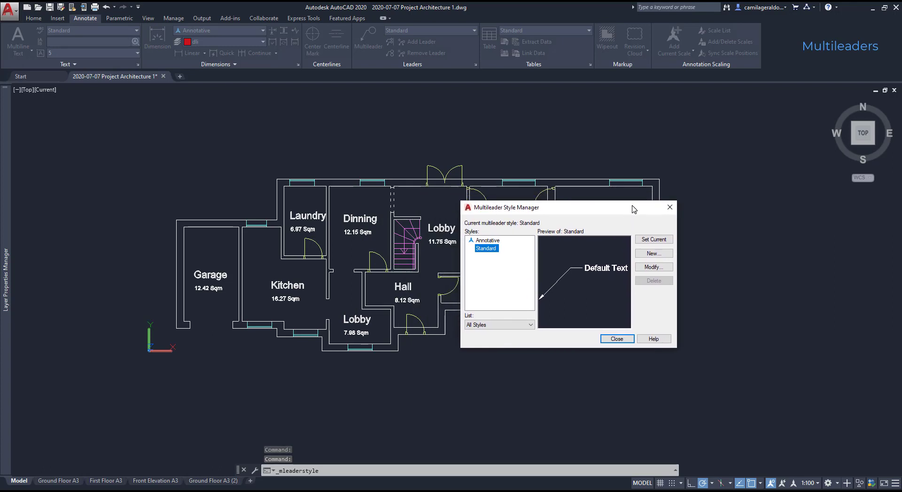
Step: Modify the Standard multileader style, changing its text height from 4 to 250
left_click(653, 267)
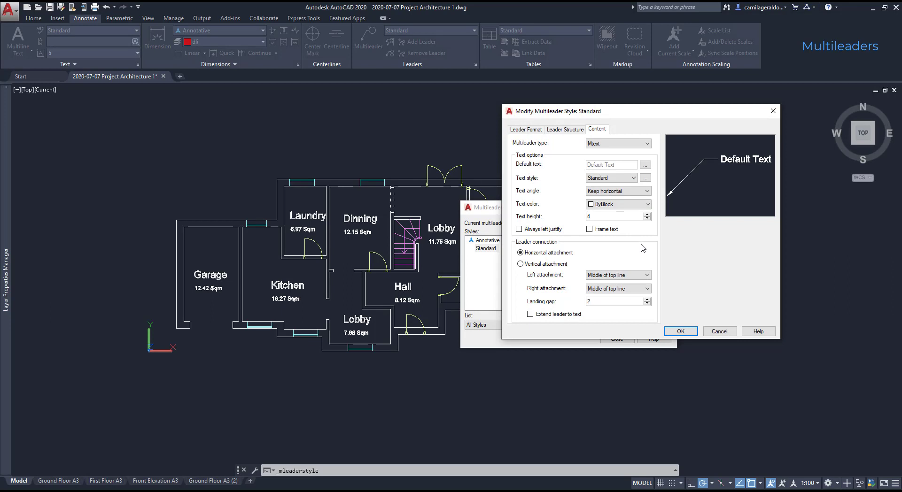
left_click(606, 216)
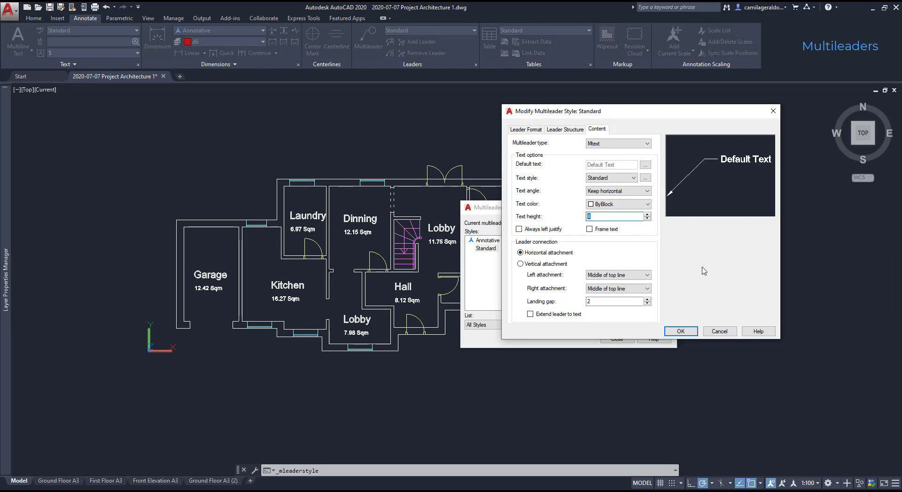
type("250")
Step: Set arrowhead size 200, uncheck Set landing distance, and save the Standard style
left_click(519, 133)
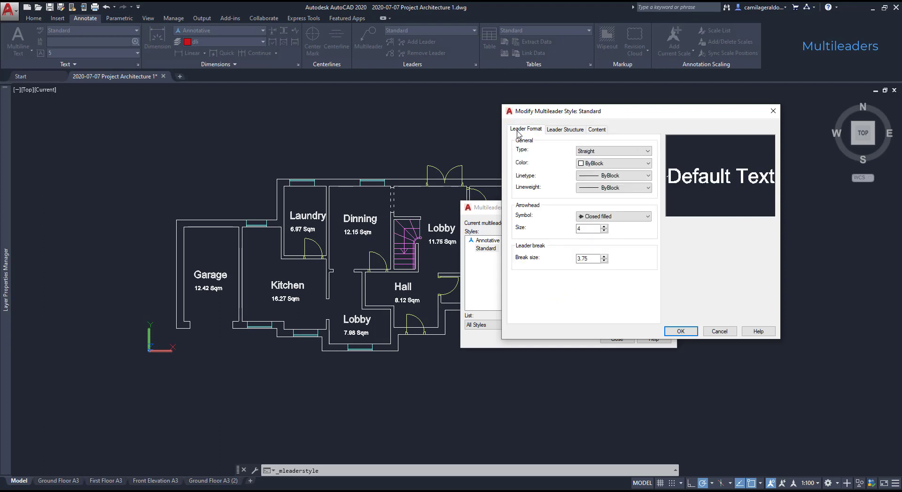
left_click(589, 230)
type("200")
left_click(565, 129)
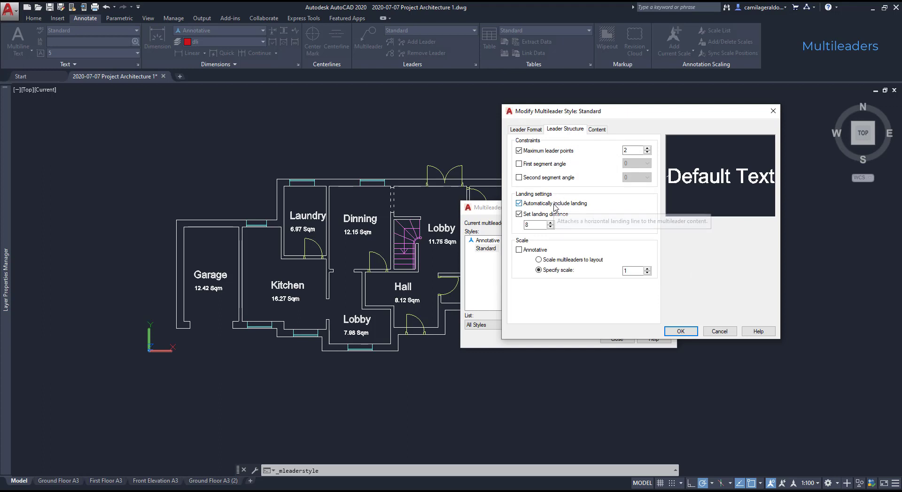
left_click(519, 214)
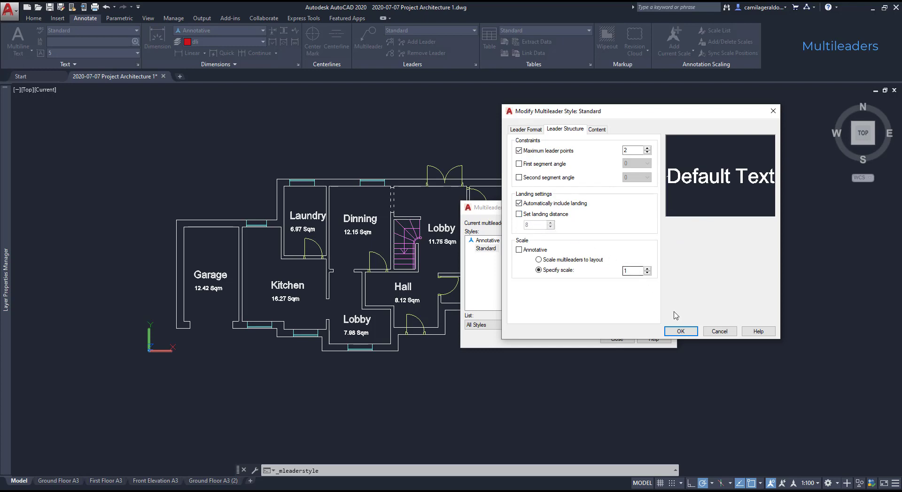
left_click(680, 332)
left_click(617, 338)
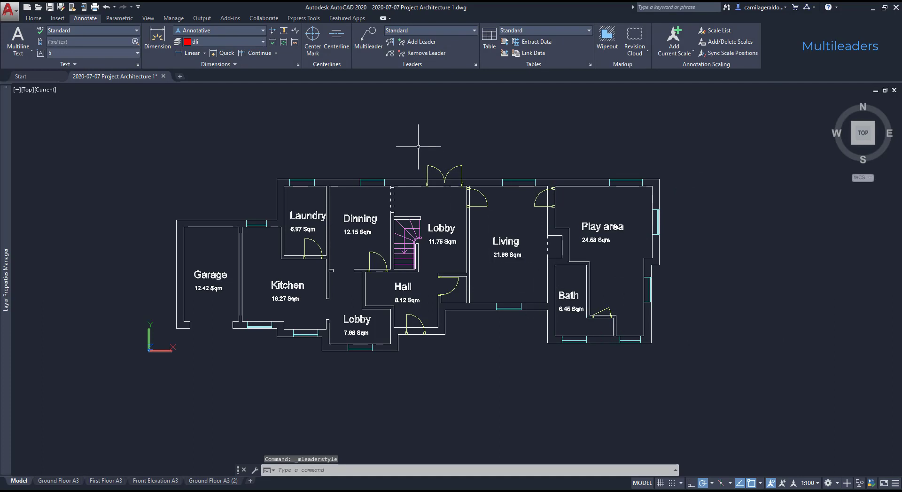
Step: Place a multileader from the top-left outer wall corner labelled 'external wall'
left_click(363, 39)
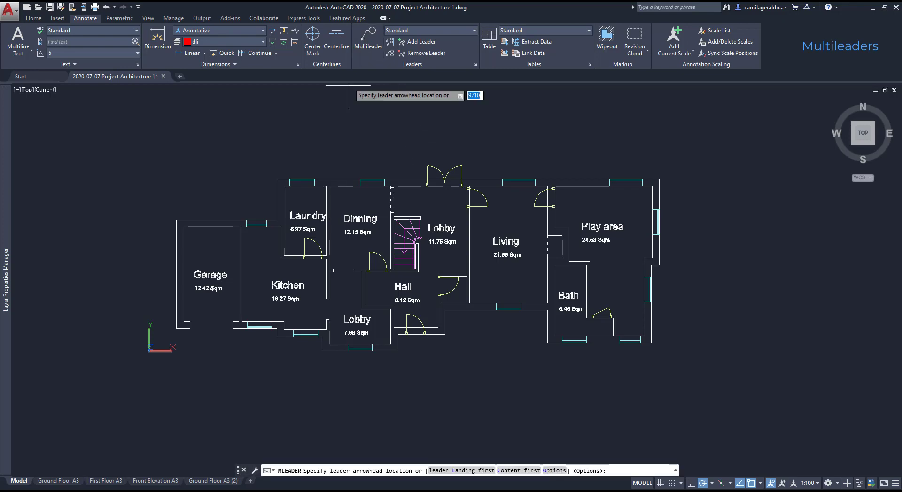
left_click(277, 179)
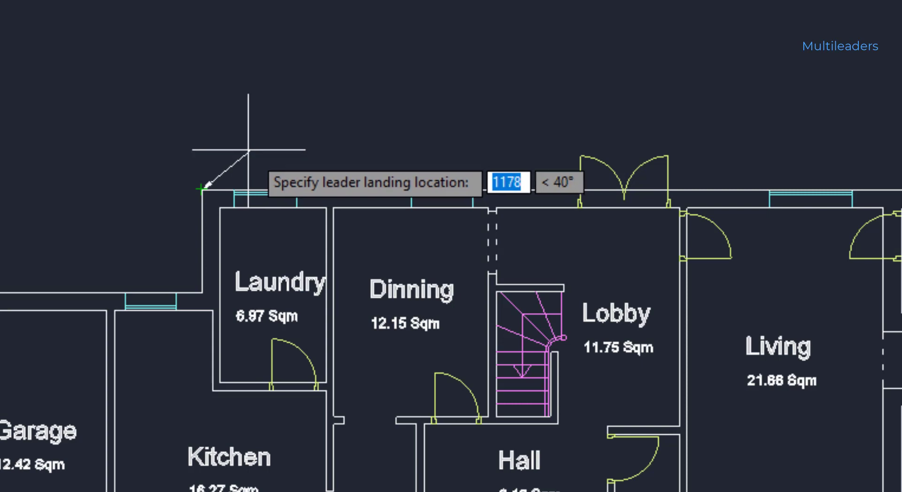
left_click(245, 149)
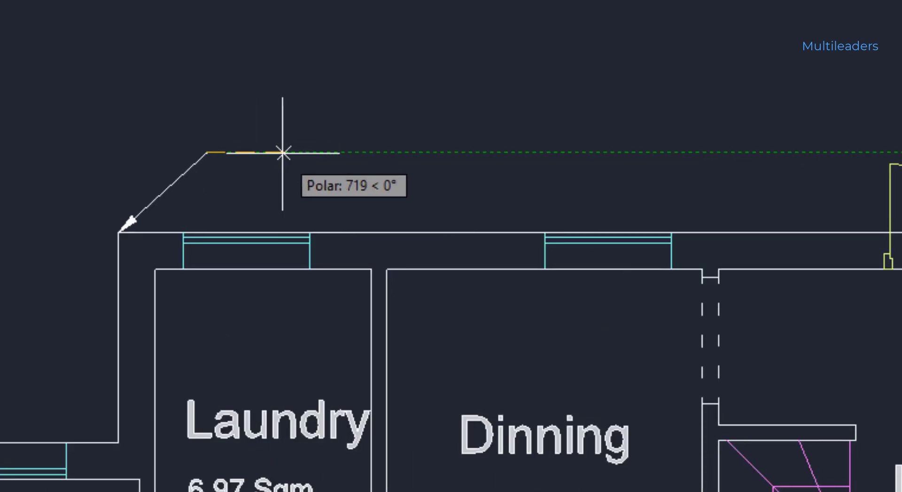
left_click(281, 152)
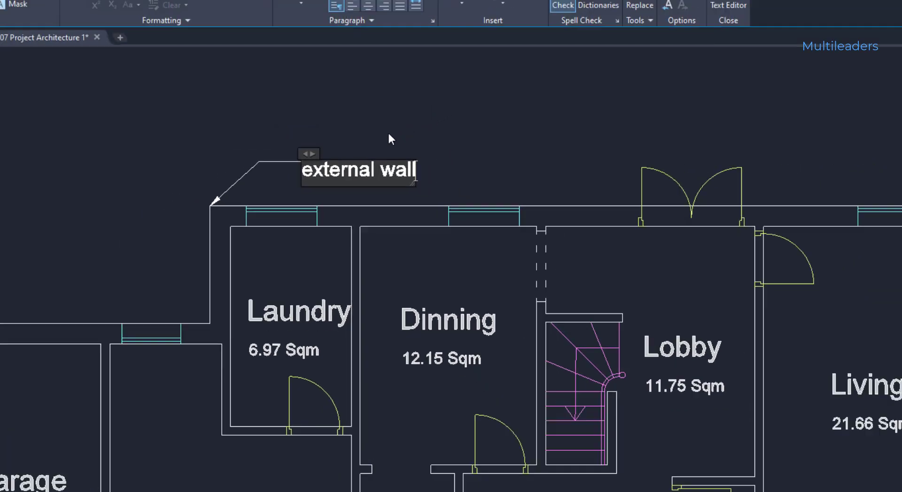
left_click(435, 97)
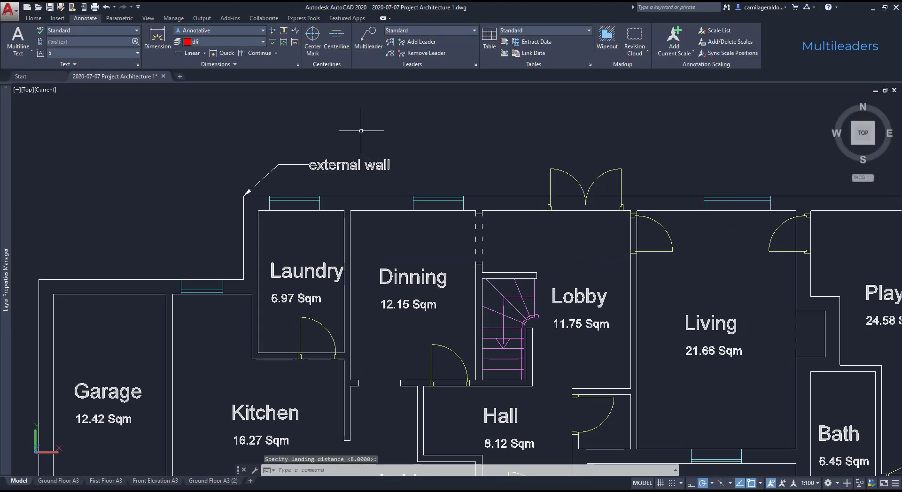
scroll(372, 141, "down", 3)
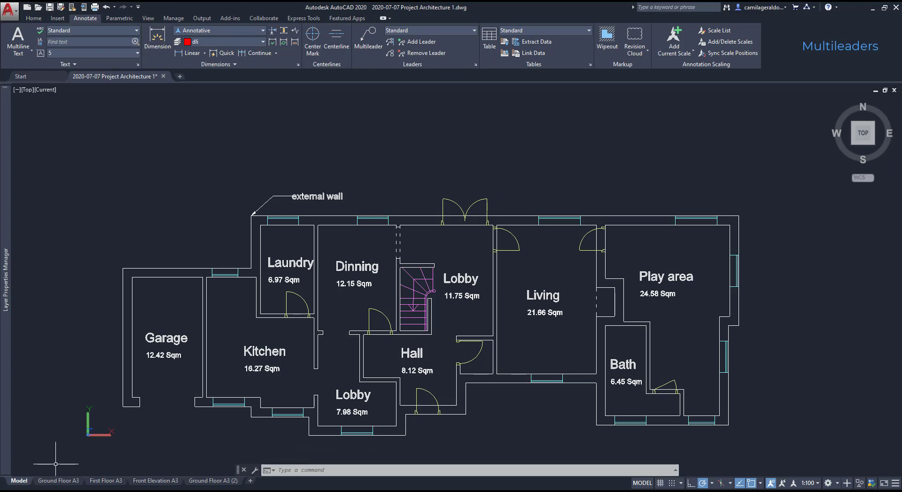
left_click(59, 480)
scroll(504, 225, "down", 4)
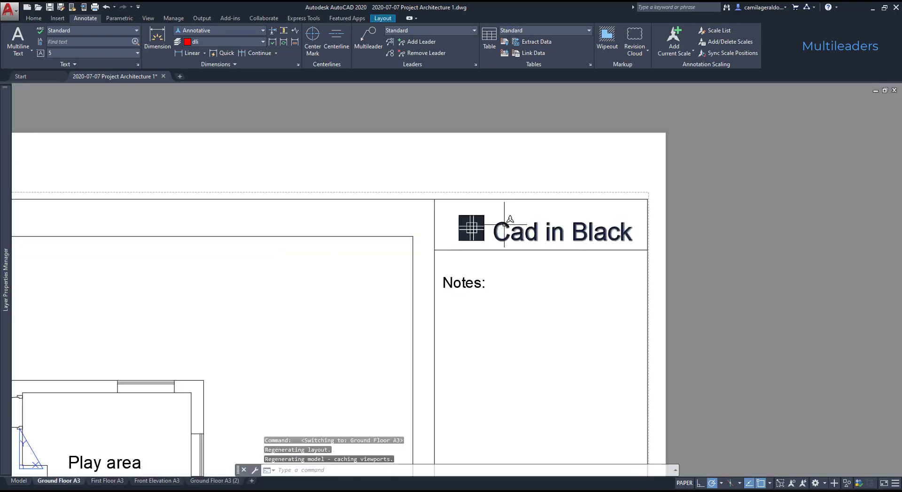
scroll(298, 276, "down", 3)
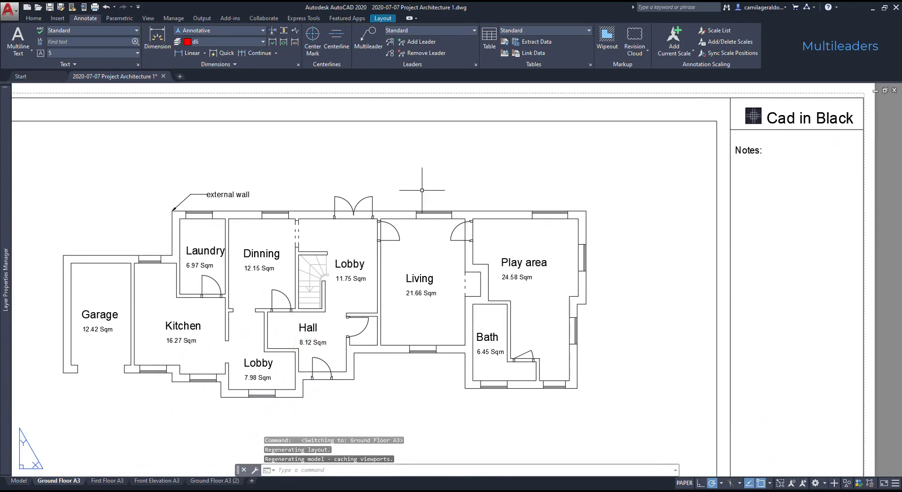
scroll(651, 184, "down", 2)
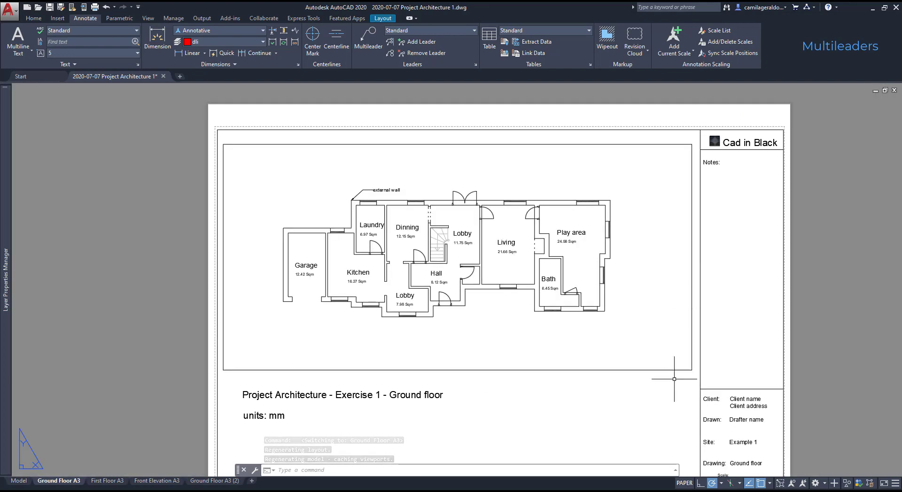
left_click(18, 481)
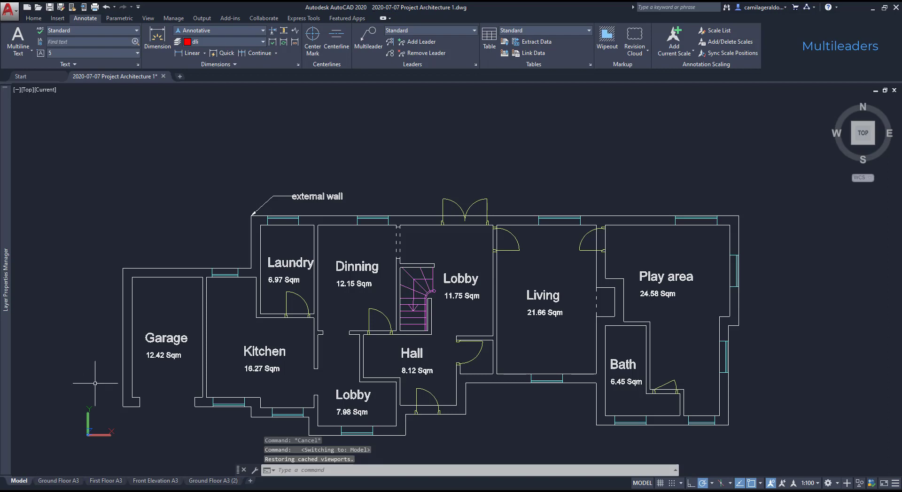
left_click(474, 30)
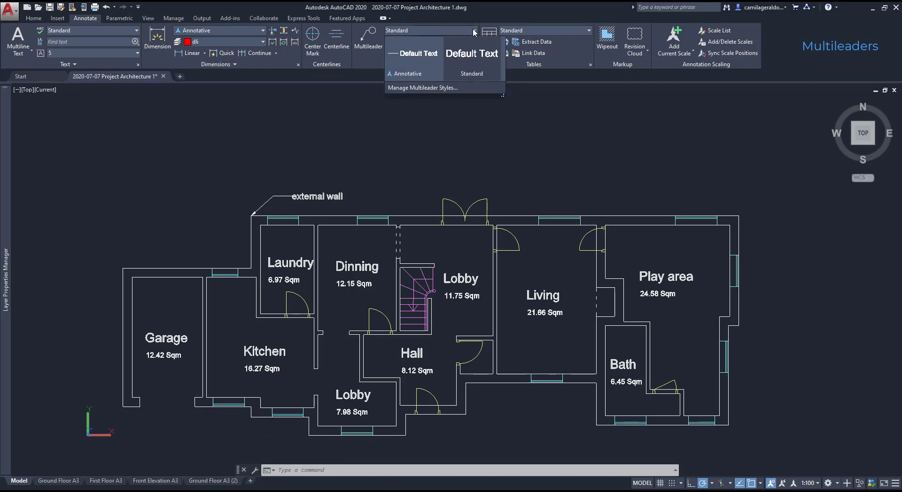
Step: Select Annotative as the current multileader style and review its leader format and text settings
left_click(423, 57)
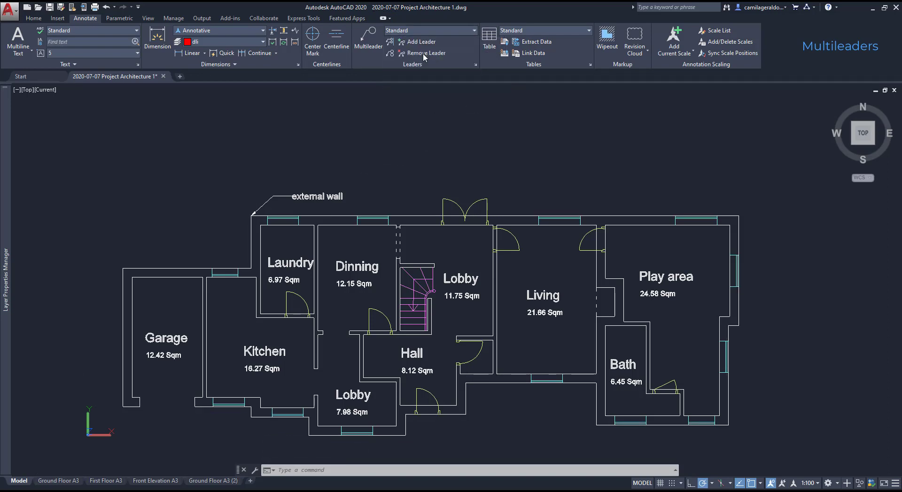
left_click(476, 66)
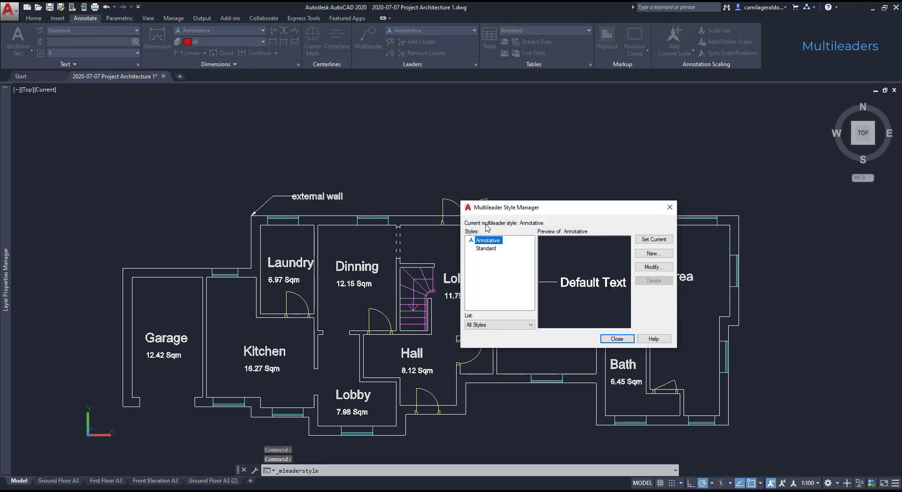
left_click(652, 267)
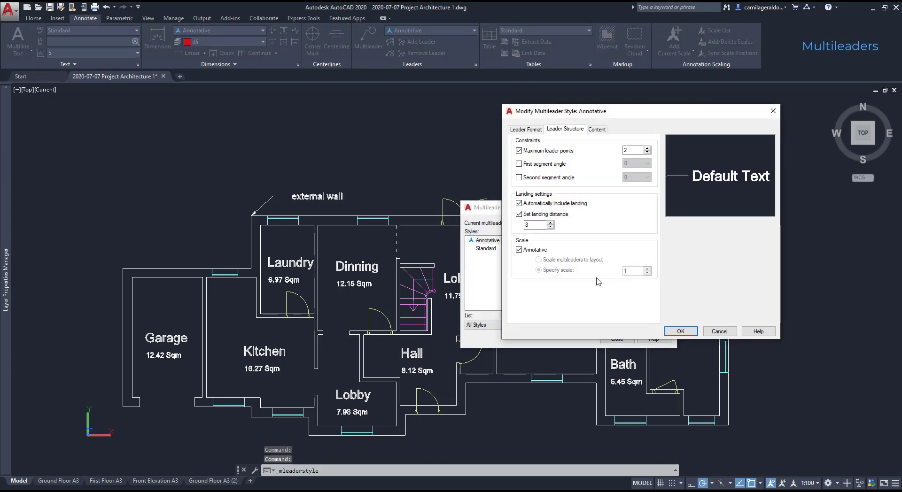
left_click(522, 133)
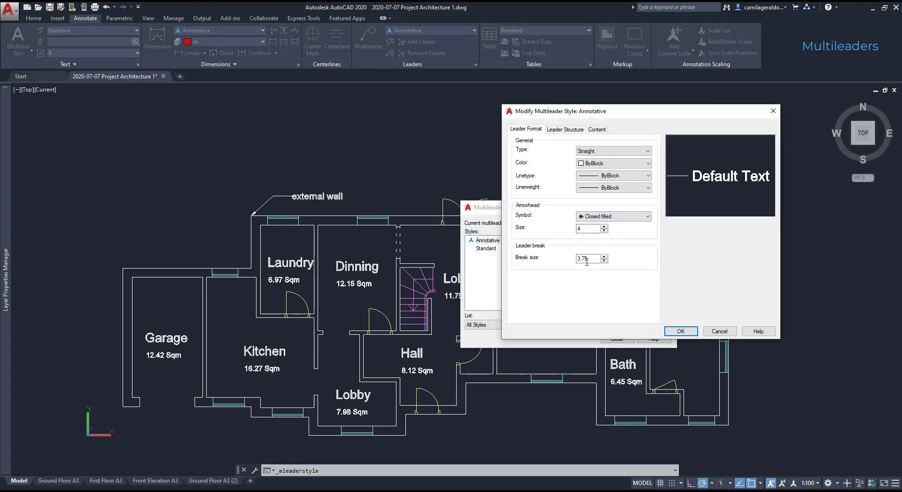
left_click(606, 131)
left_click(519, 131)
left_click(681, 333)
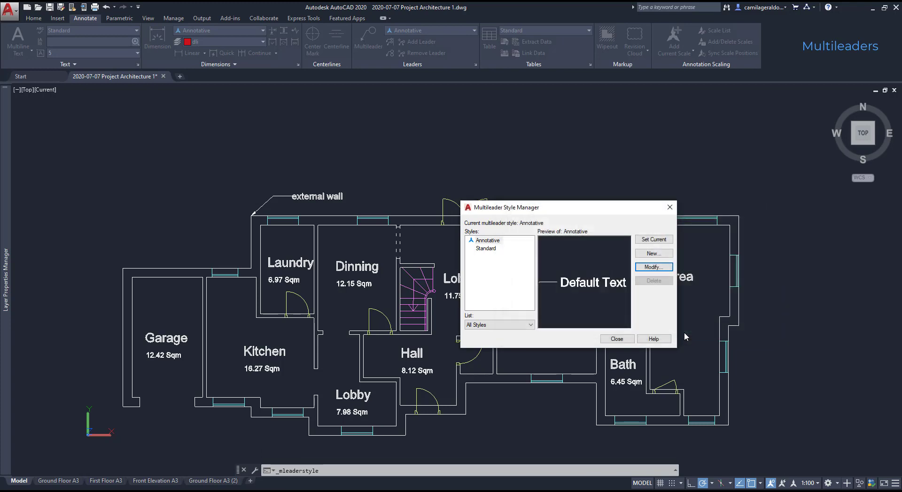
left_click(617, 339)
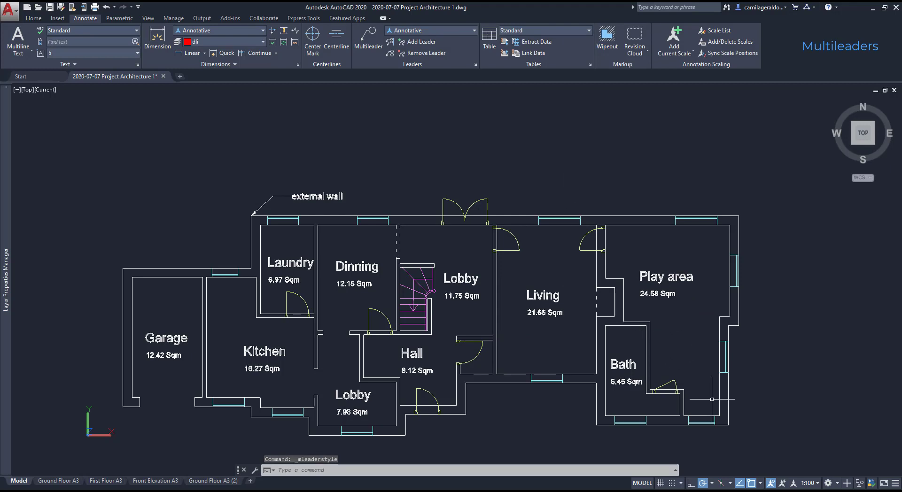
Step: Add an annotative leader on the top-wall window above the Living room reading 'window'
left_click(810, 483)
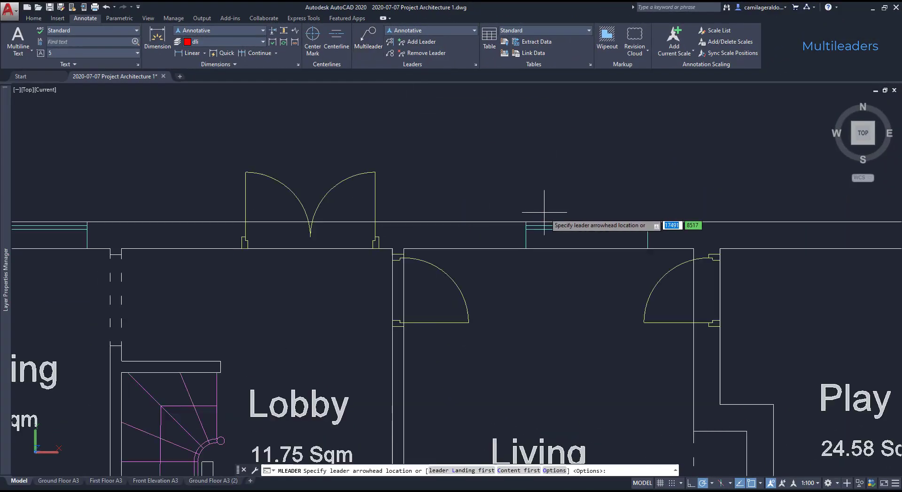
left_click(526, 221)
scroll(560, 159, "down", 5)
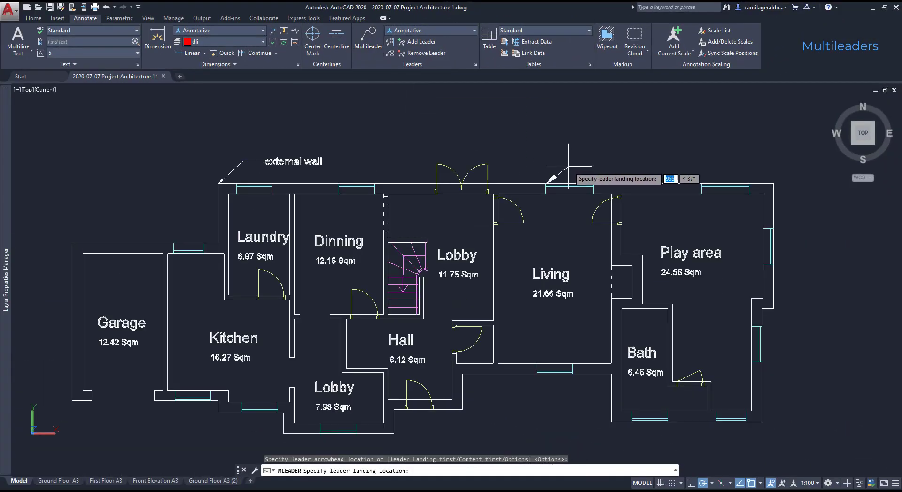
left_click(577, 164)
scroll(625, 159, "up", 5)
type("window")
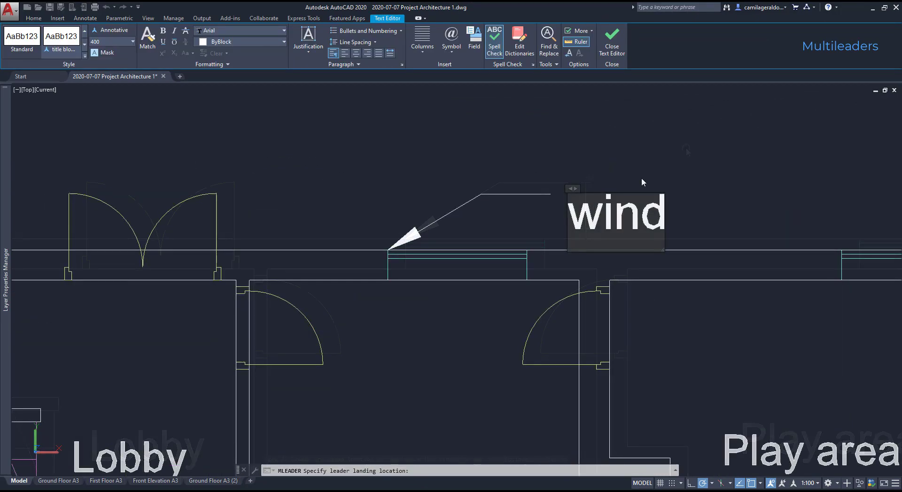
left_click(653, 154)
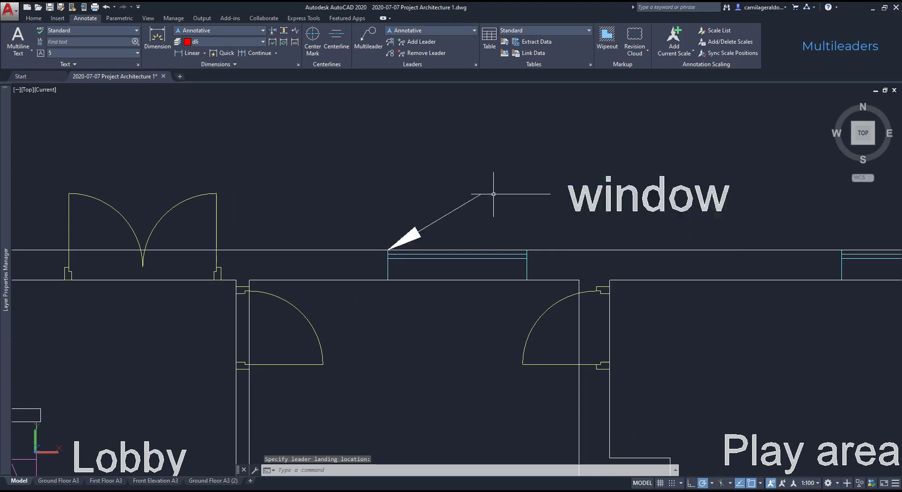
Step: Set the window leader's landing distance to 10 in Quick Properties
left_click(549, 194)
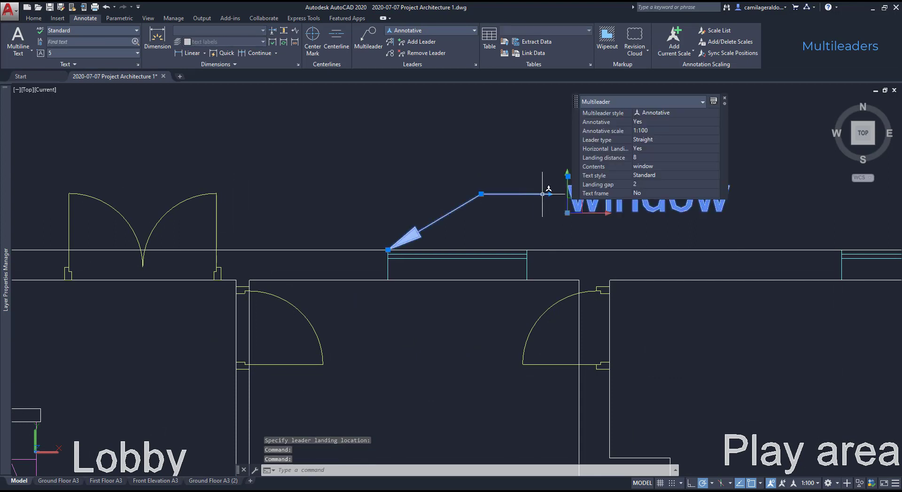
left_click(644, 158)
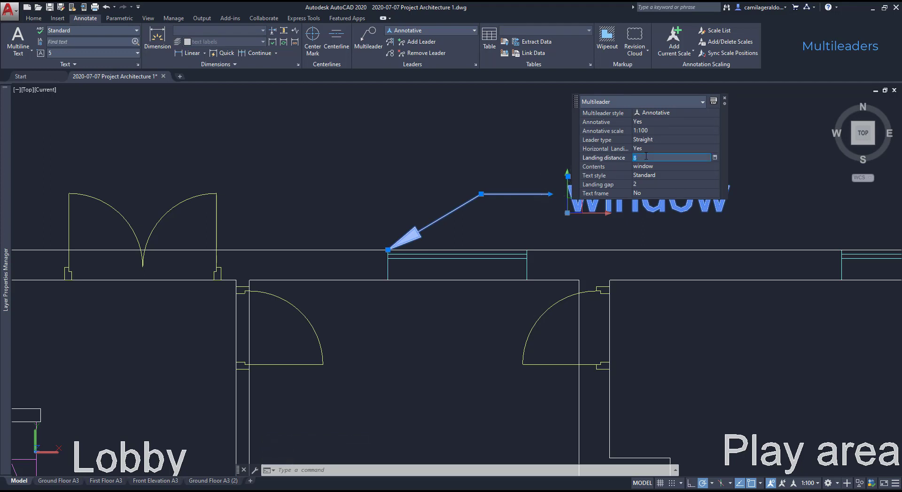
key("Tab")
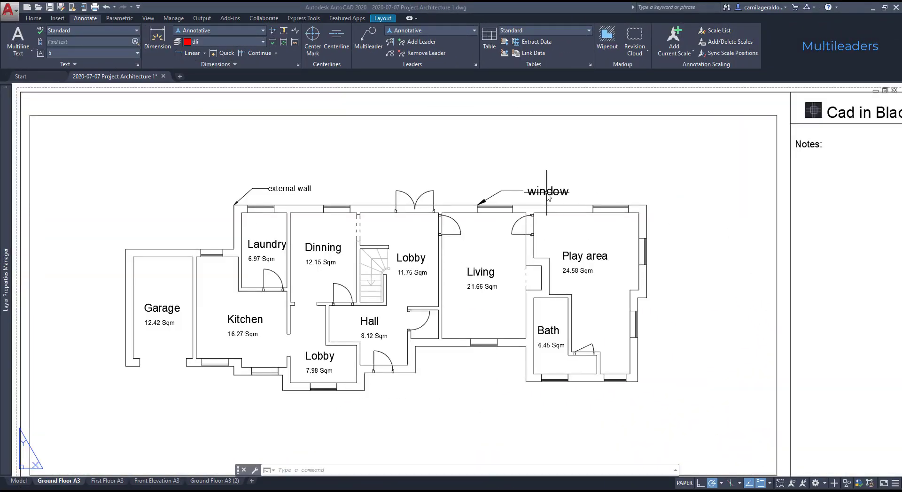
Step: Zoom in until the labelled ground floor plan fills the model space view
scroll(549, 194, "up", 4)
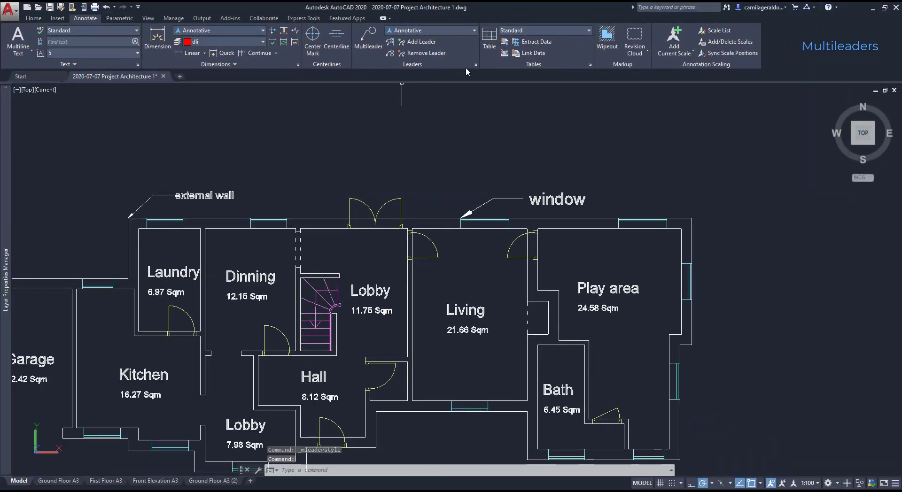
Step: In the Multileader Style Manager, create a new style from Annotative called 'Section Number'
left_click(474, 66)
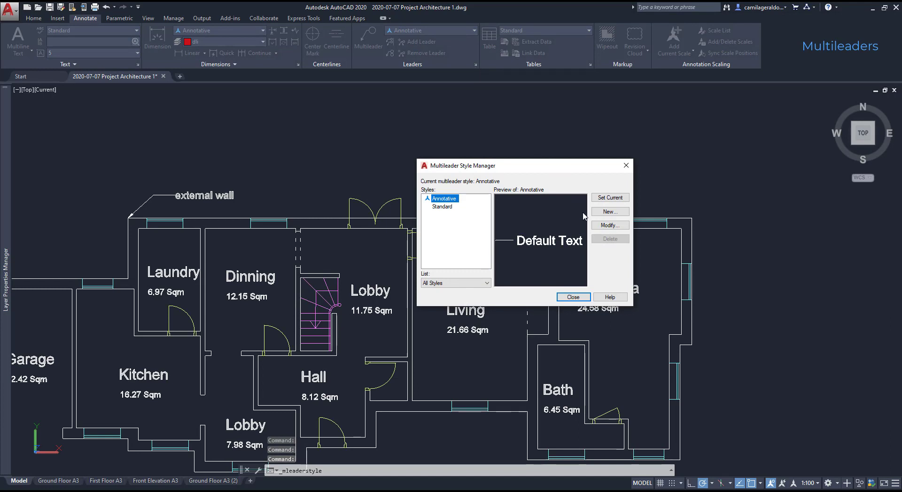
left_click(607, 212)
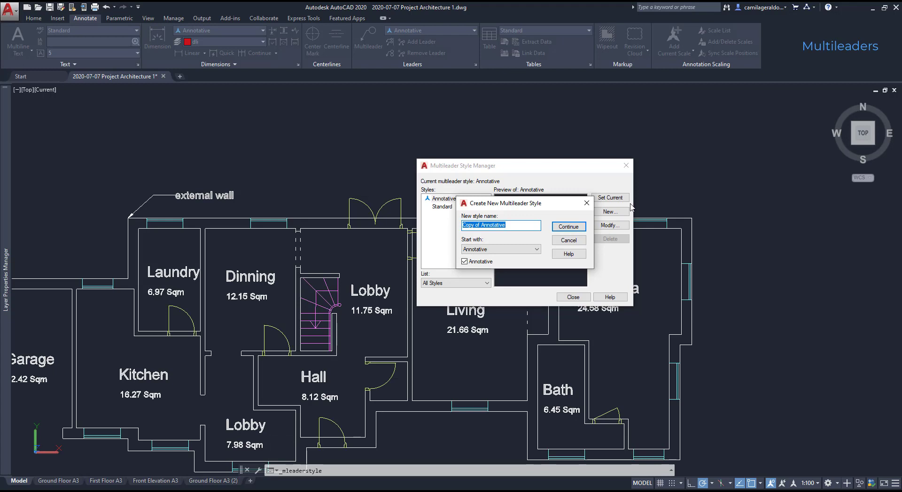
type("Section Number")
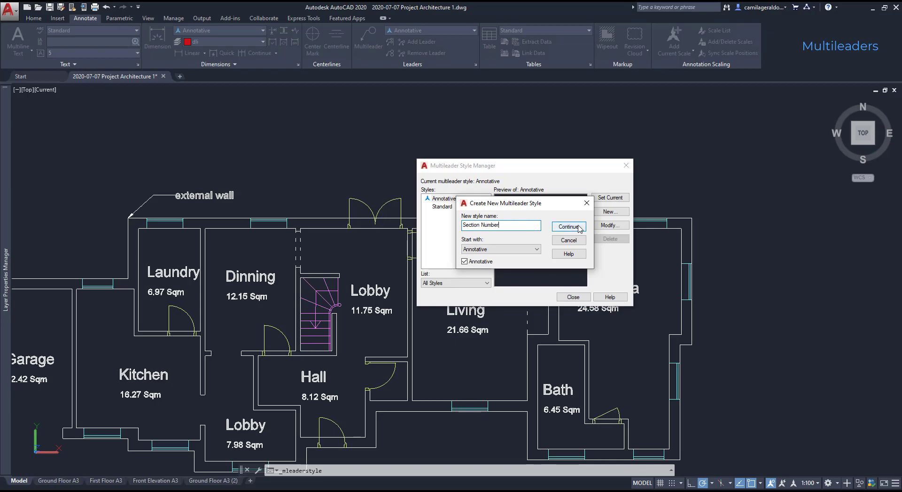
Step: Give Section Number Block content with the Circle source block, then save and close
left_click(579, 229)
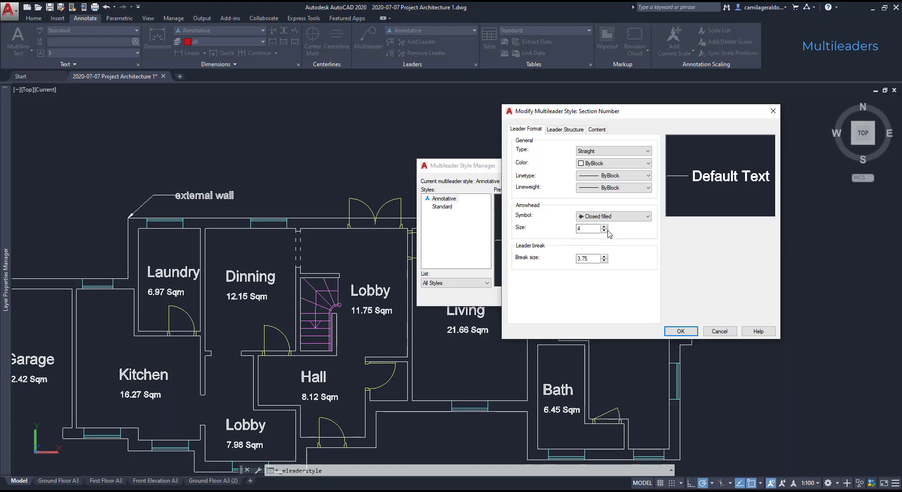
left_click(597, 131)
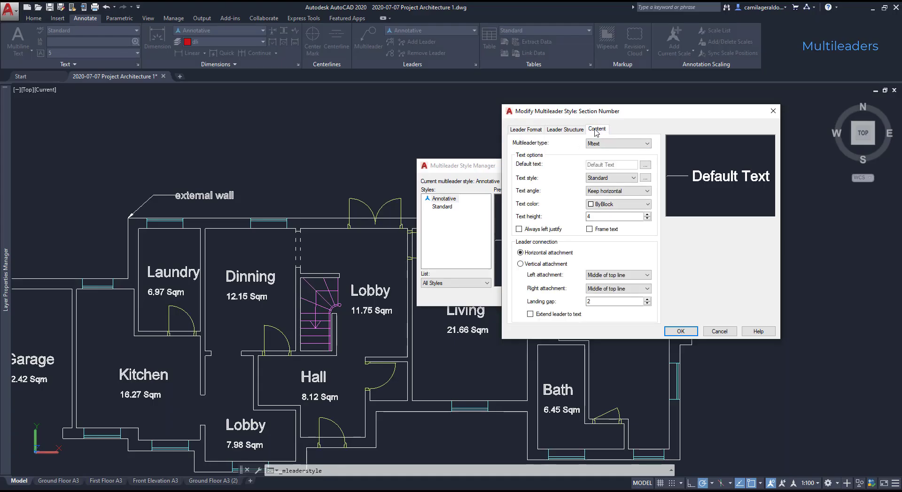
left_click(610, 143)
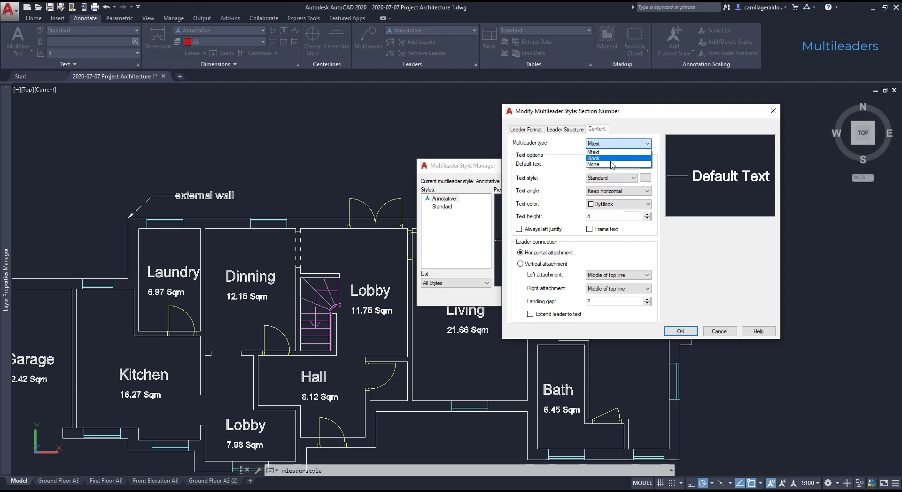
left_click(612, 162)
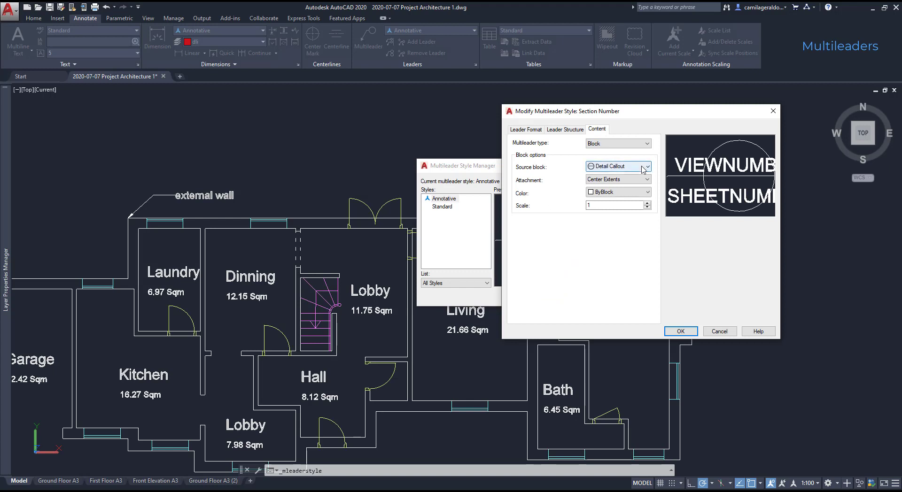
left_click(644, 167)
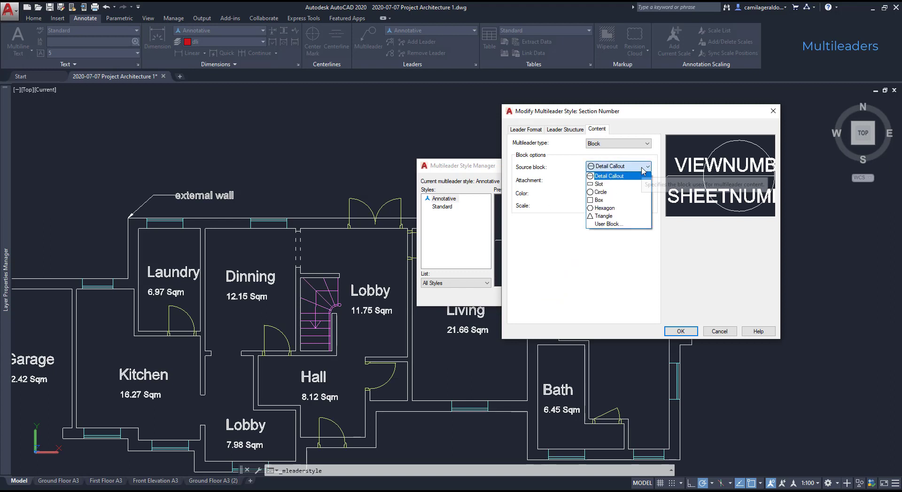
left_click(644, 185)
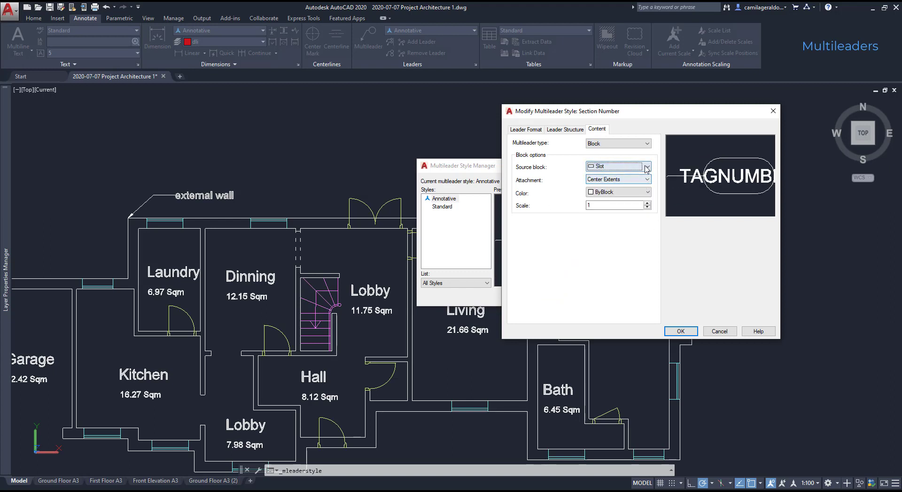
left_click(645, 166)
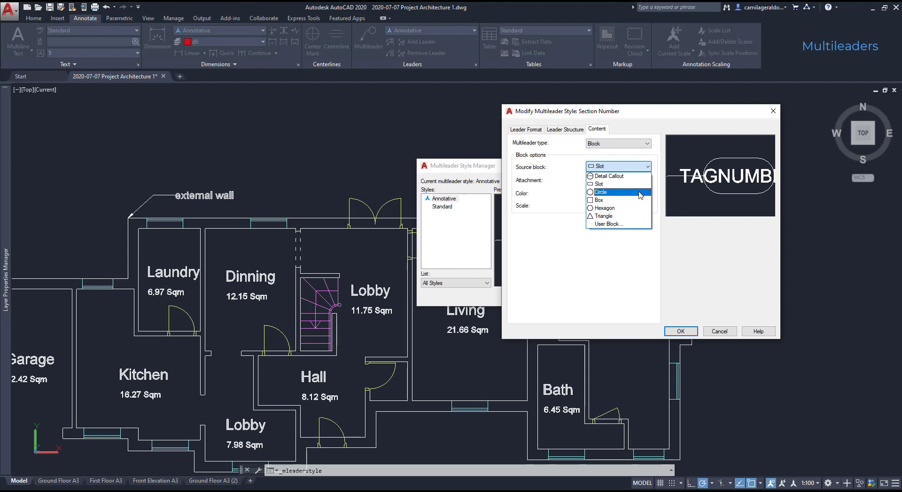
left_click(640, 192)
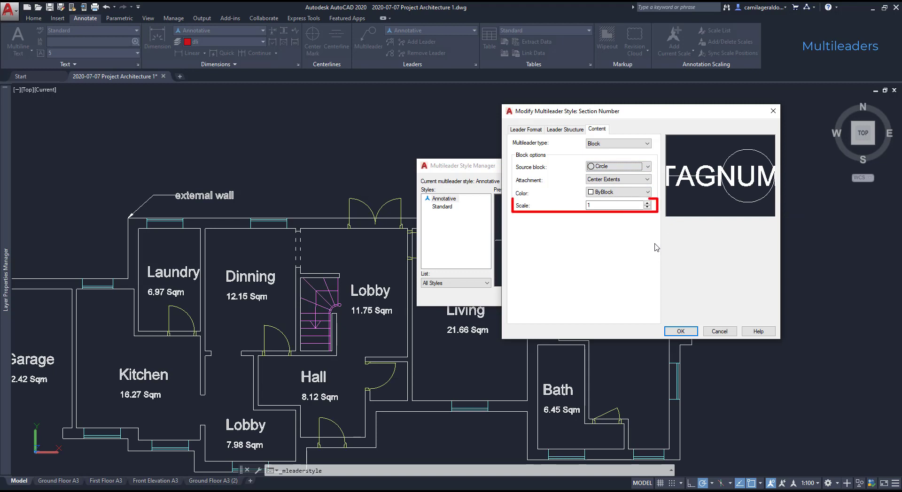
left_click(680, 331)
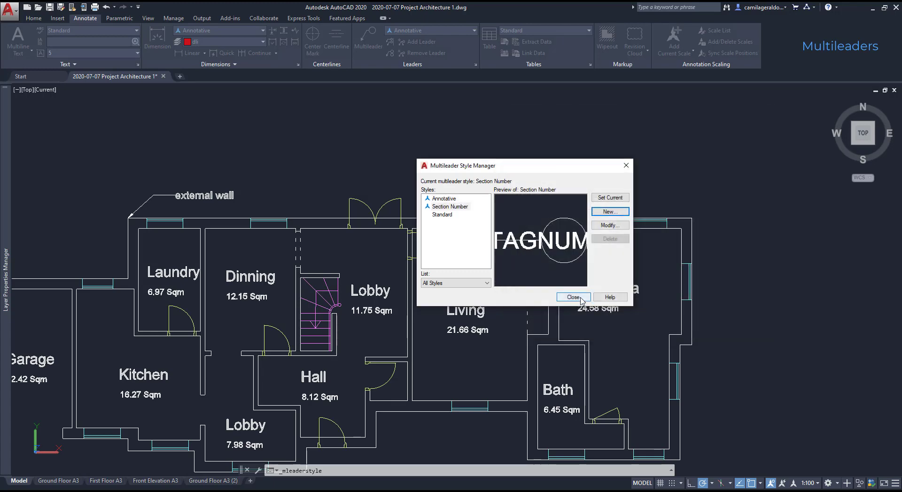
left_click(573, 298)
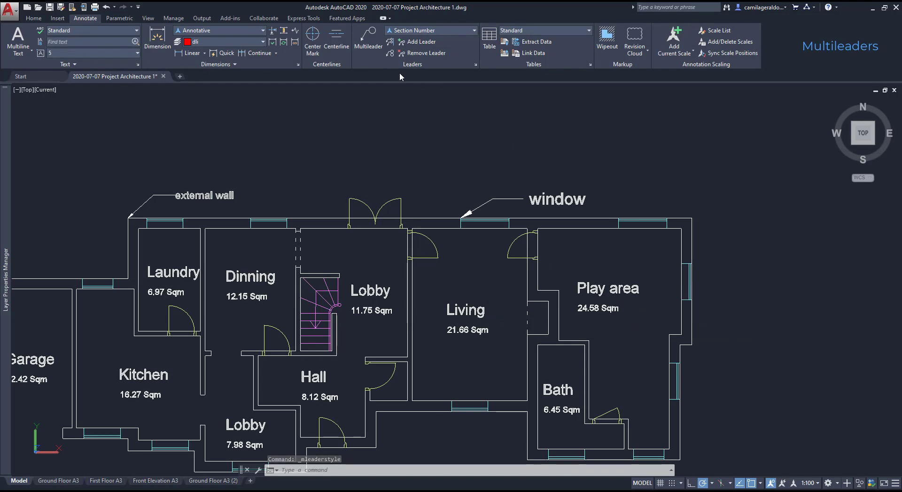
Step: Place a circle tag leader numbered 1 pointing into the Play area
left_click(369, 44)
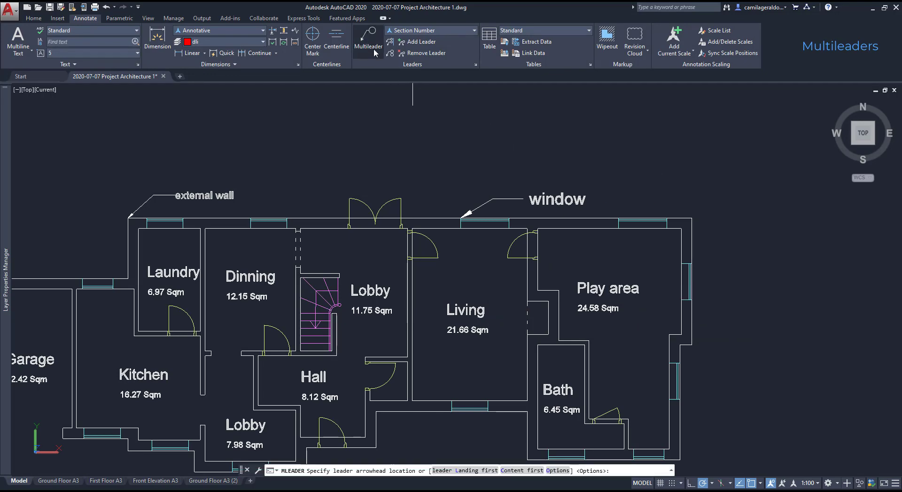
scroll(653, 357, "up", 2)
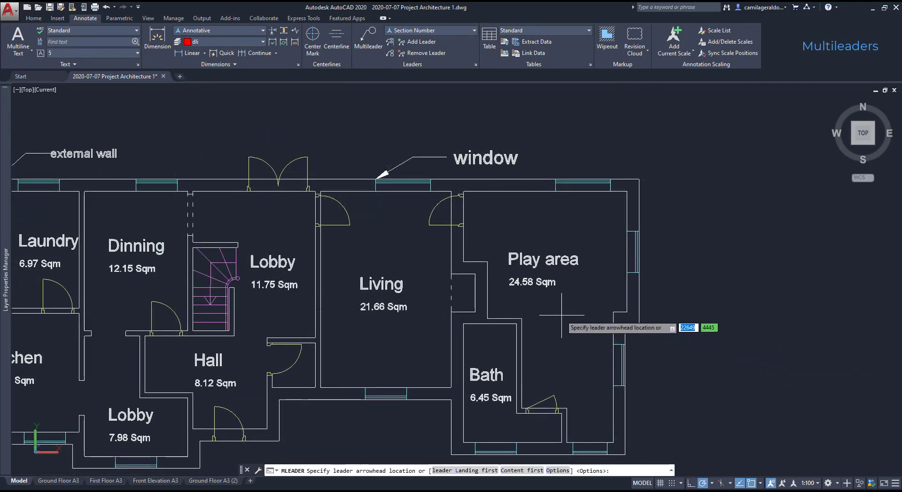
left_click(556, 308)
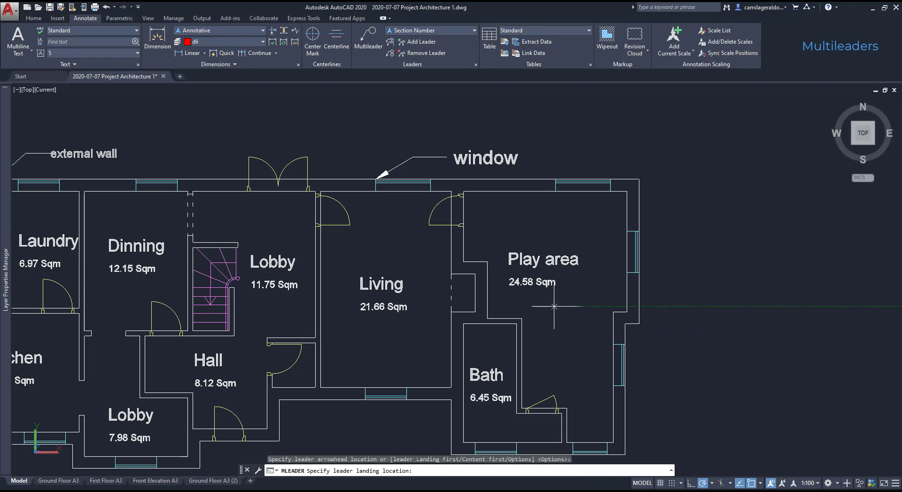
left_click(586, 344)
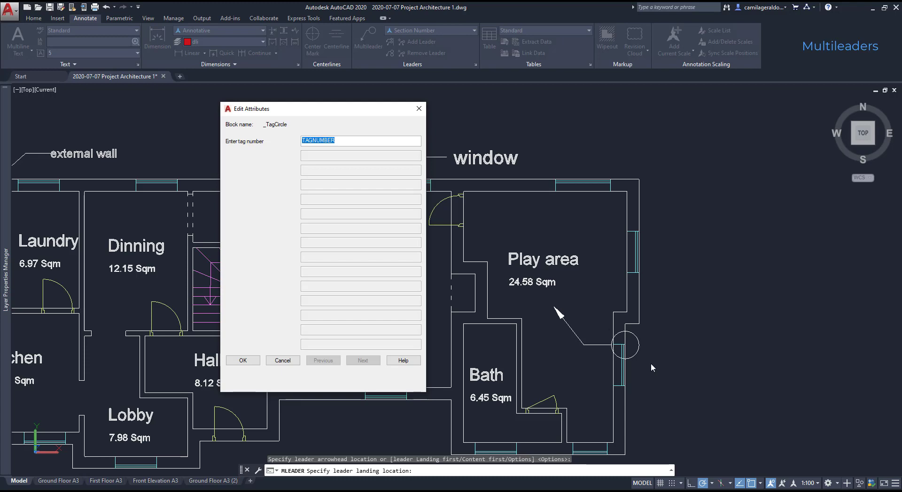
type("1")
left_click(243, 362)
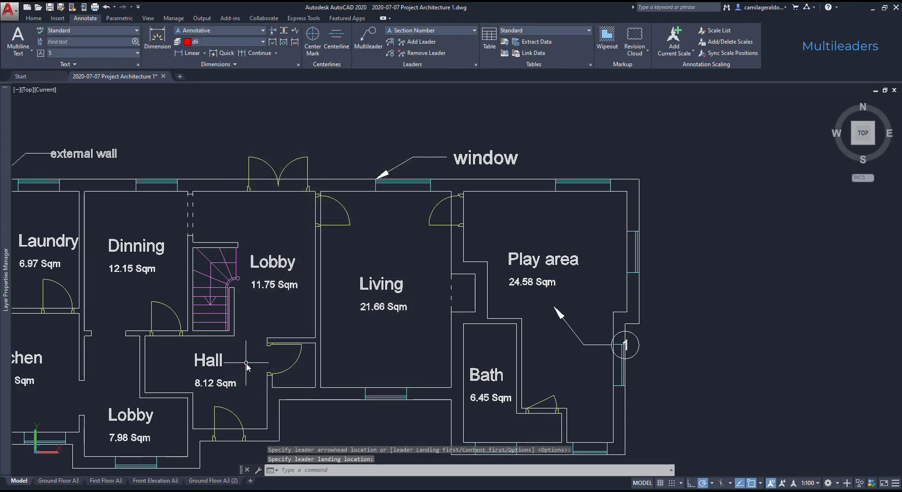
Step: Move tag 1's circle and arrow point further left within the Play area
scroll(609, 348, "up", 3)
left_click(606, 342)
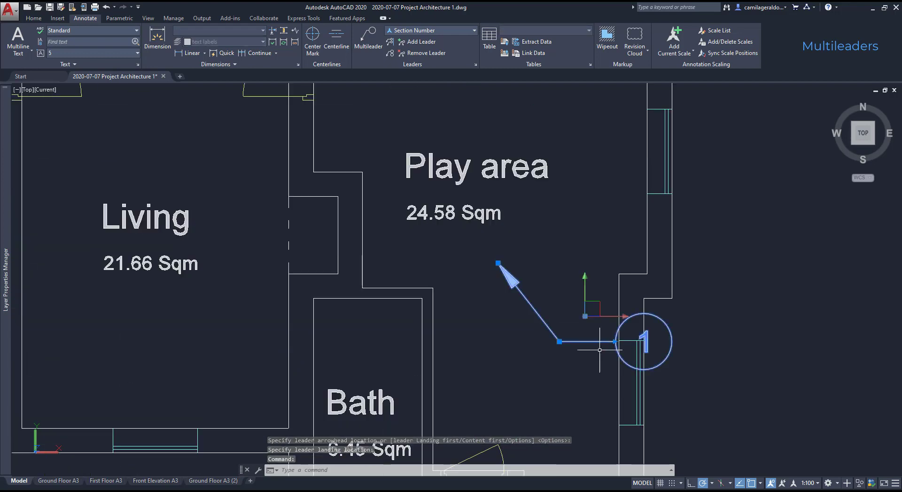
left_click(563, 341)
left_click(522, 342)
left_click(498, 263)
left_click(465, 254)
left_click(518, 341)
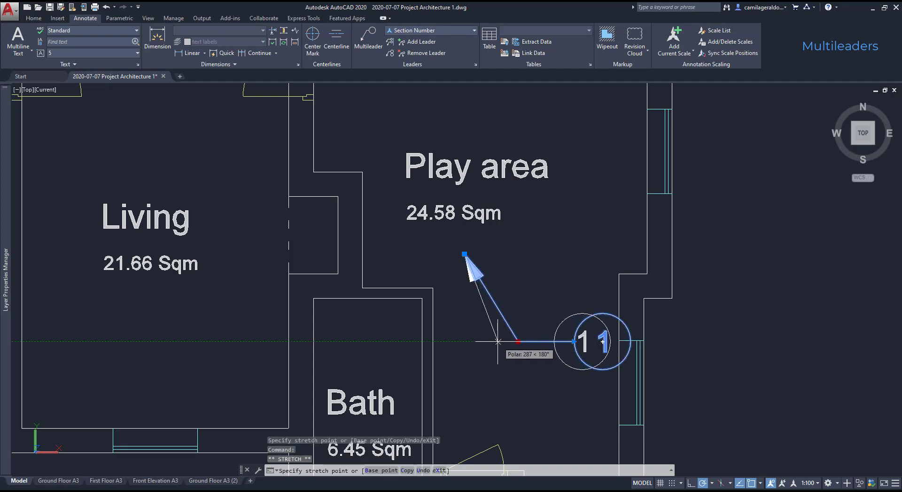
left_click(498, 341)
key("Escape")
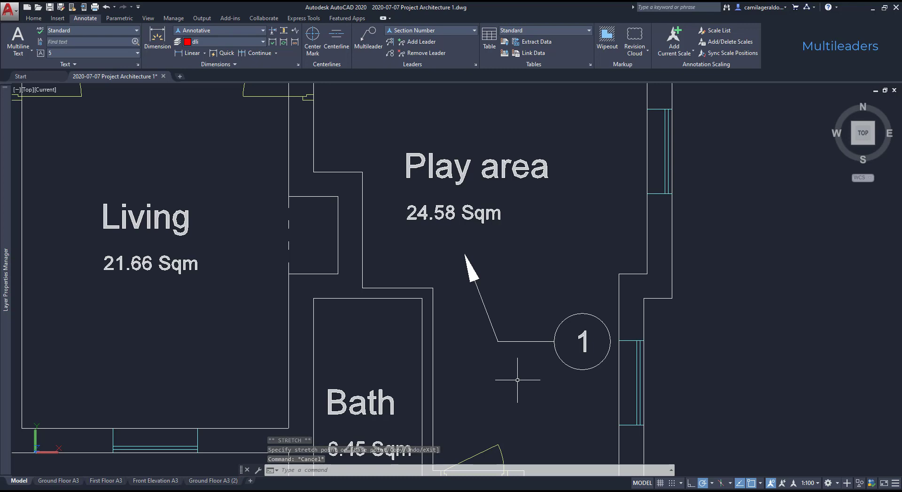
Step: On the Ground Floor A3 sheet, add tag 5 pointing at the wall below the Hall
left_click(47, 482)
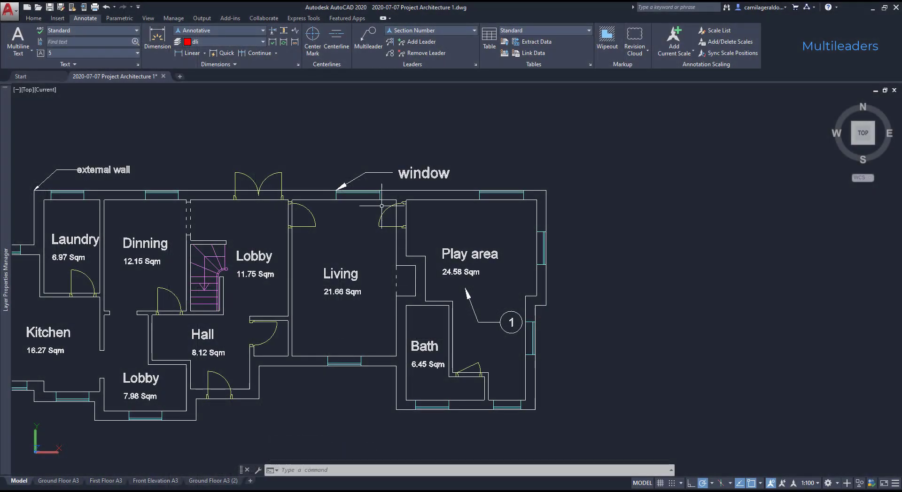
left_click(368, 38)
scroll(287, 413, "up", 3)
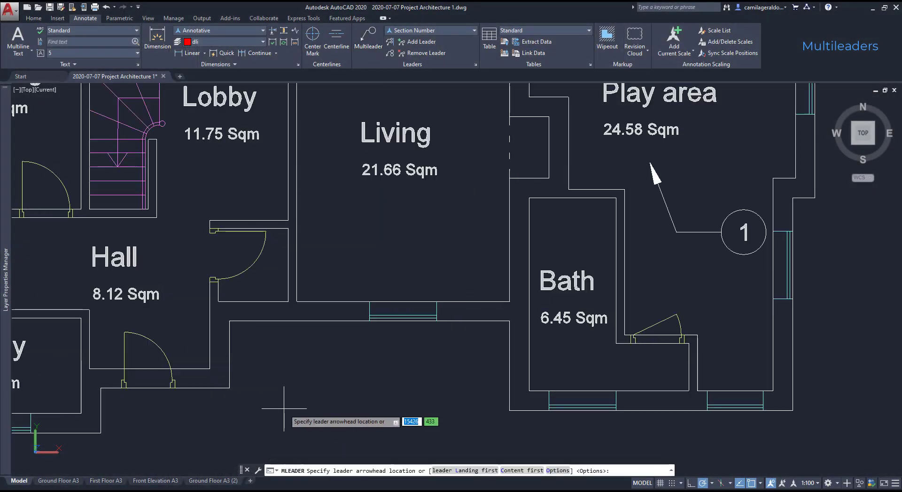
left_click(230, 322)
left_click(298, 402)
type("5")
left_click(249, 360)
scroll(366, 352, "down", 2)
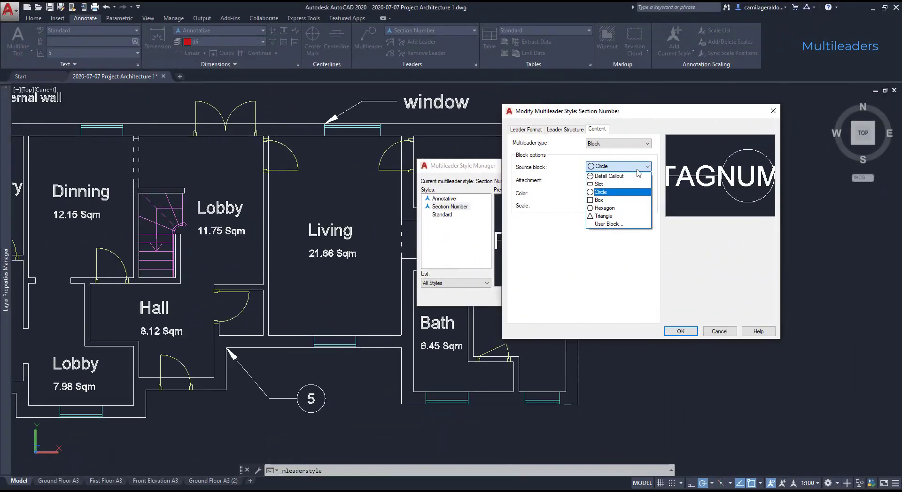
Step: Change the multileader style's tag block to Slot and save it
left_click(638, 184)
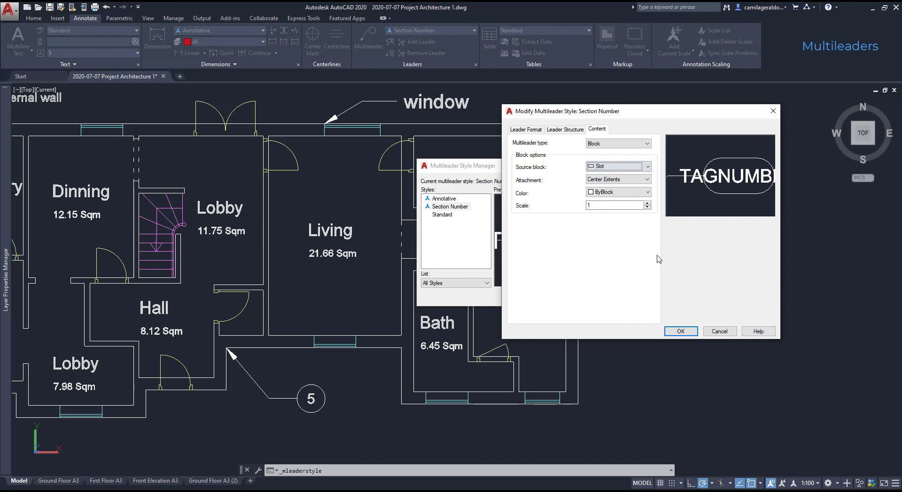
left_click(683, 331)
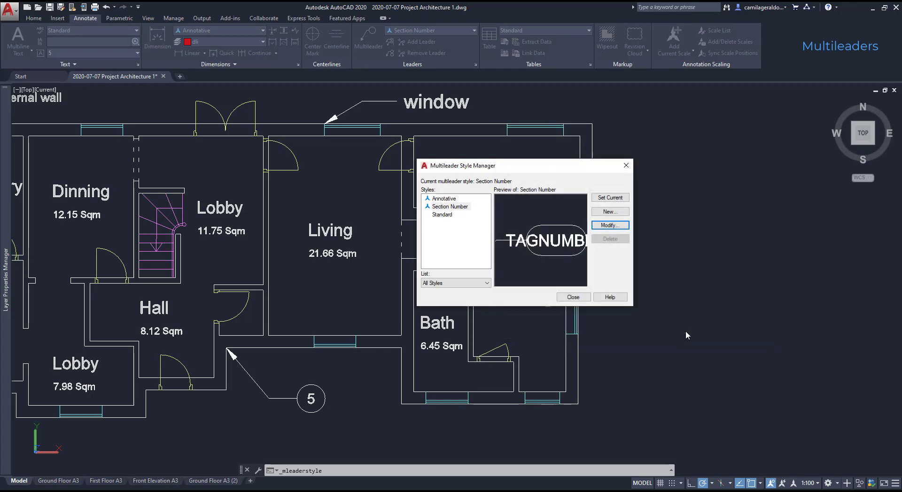
left_click(573, 297)
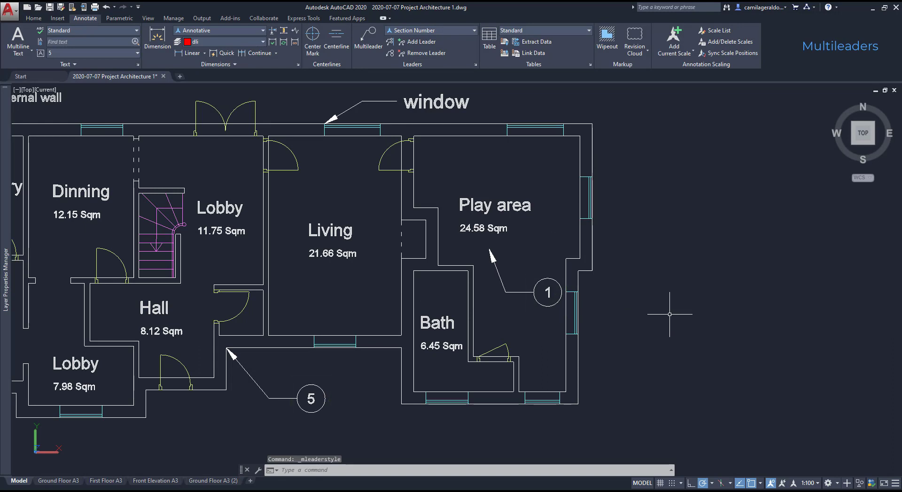
Step: Delete the numbered tag leaders 1 and 5
key("Escape")
left_click(547, 315)
left_click(504, 272)
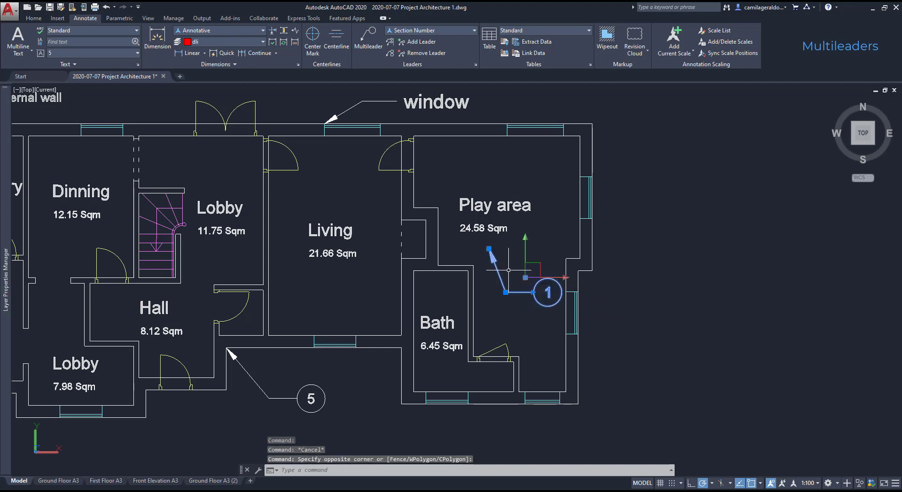
left_click(331, 413)
left_click(226, 347)
key("Delete")
Step: Add a new tag leader on the wall with the attribute text 'wall'
left_click(368, 37)
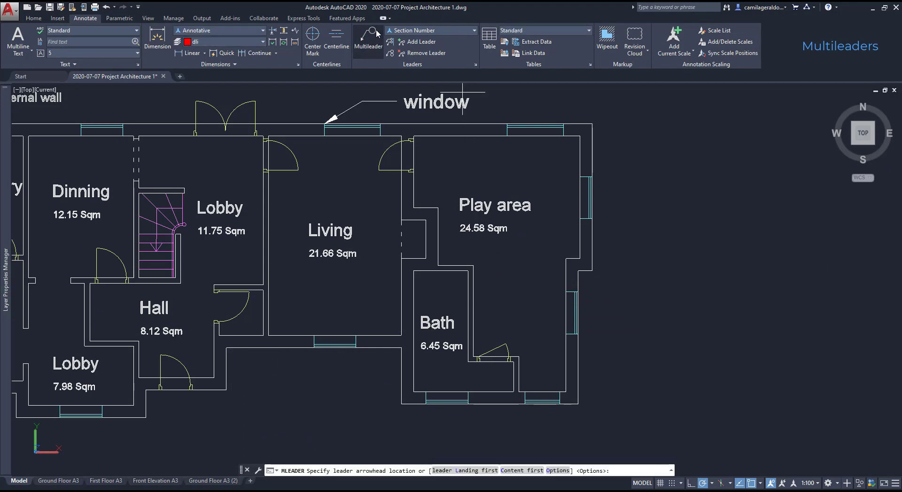
left_click(226, 347)
left_click(261, 396)
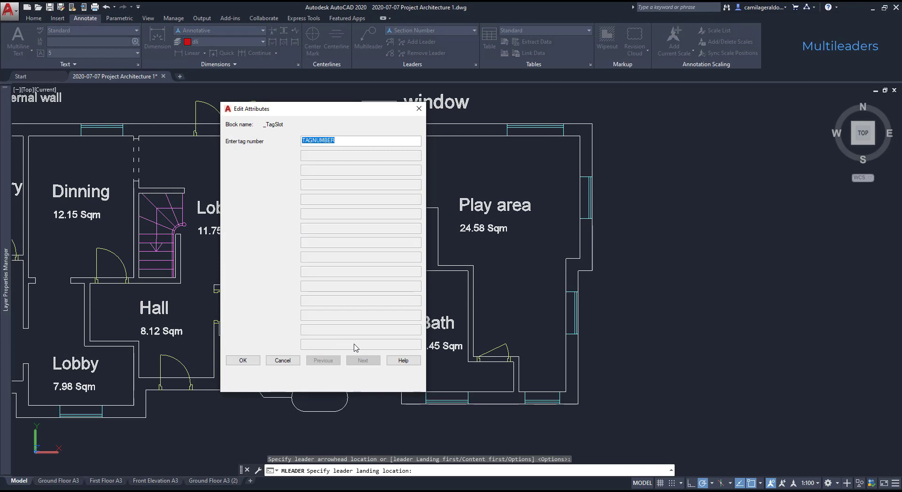
type("wall")
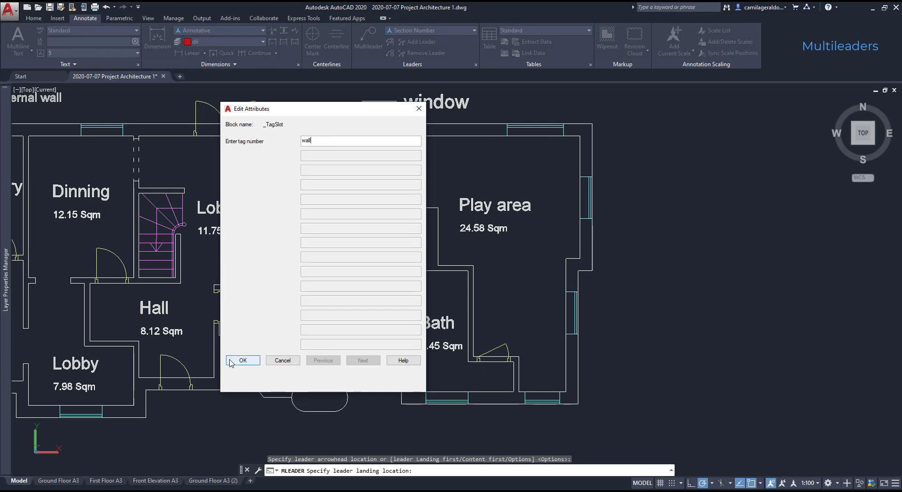
left_click(243, 361)
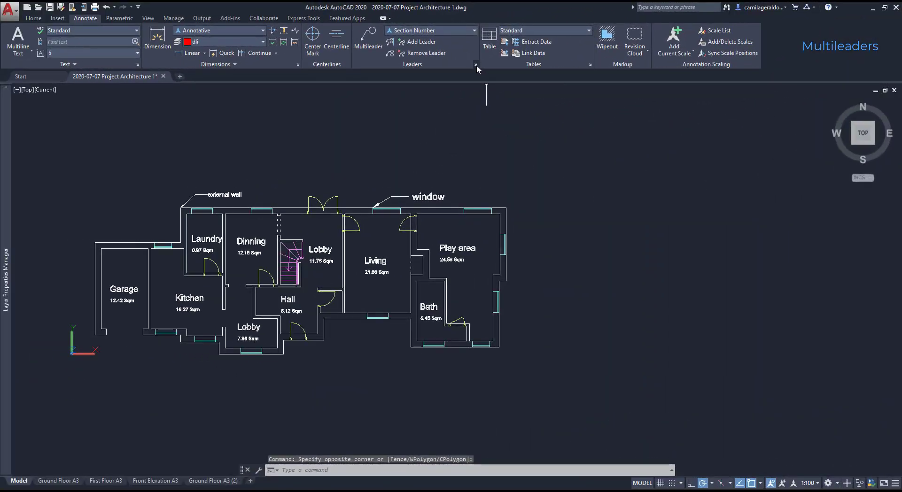
Step: Create multileader style 'Number (Standard)' from Standard with block scale 2 and make it current
left_click(475, 64)
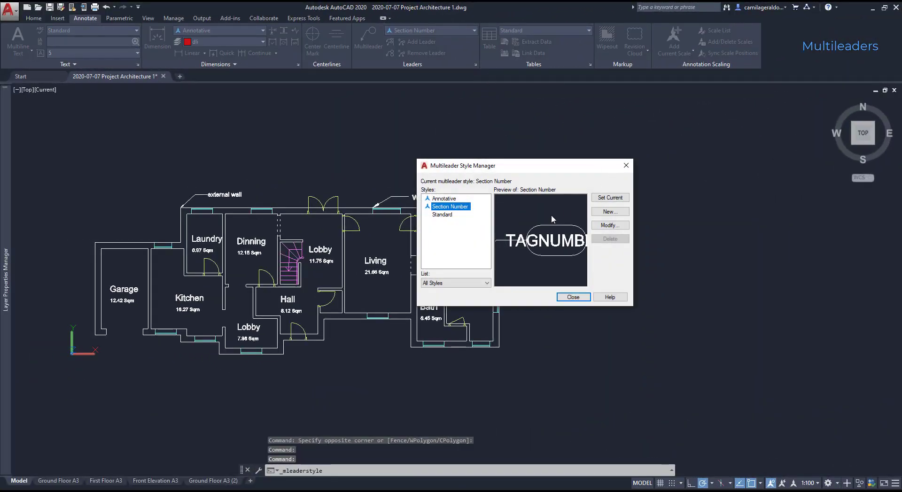
left_click(442, 215)
left_click(610, 212)
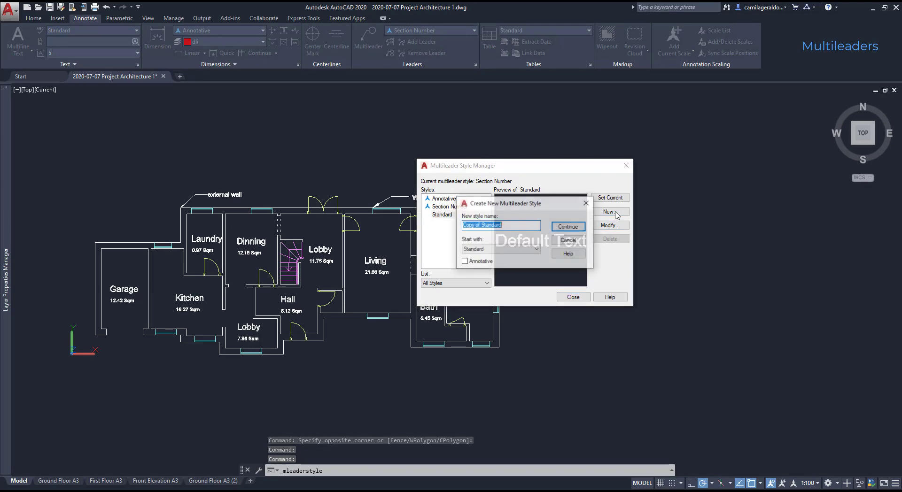
type("Number (Stande")
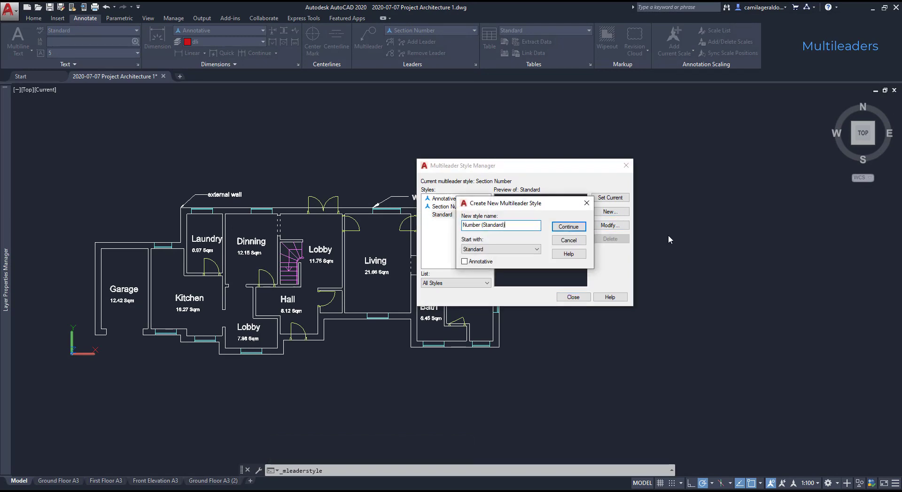
left_click(575, 227)
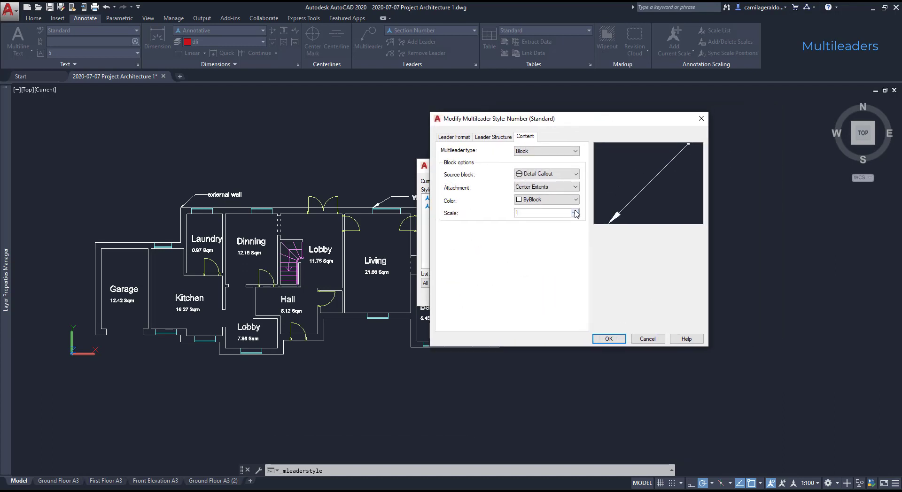
left_click_drag(571, 213, 513, 214)
type("20")
left_click(606, 339)
left_click(572, 297)
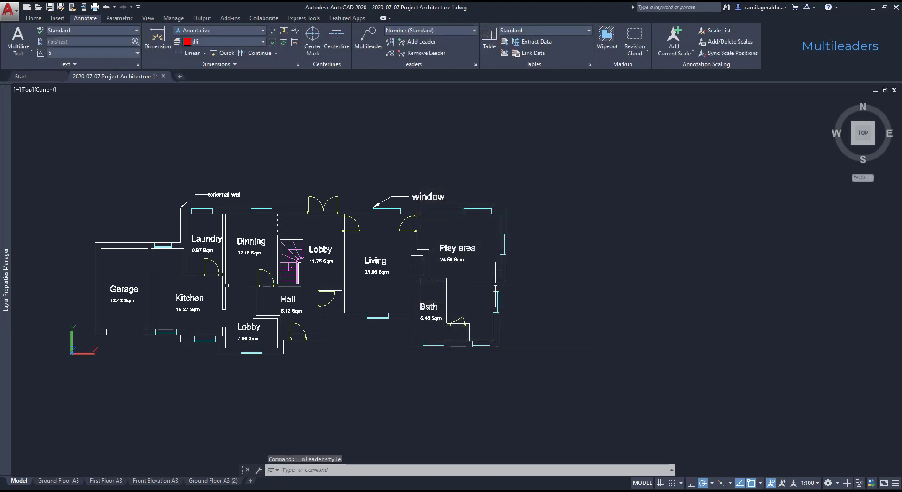
Step: Place a detail-callout multileader at the wall corner below the Hall, filled with A and 2
left_click(369, 38)
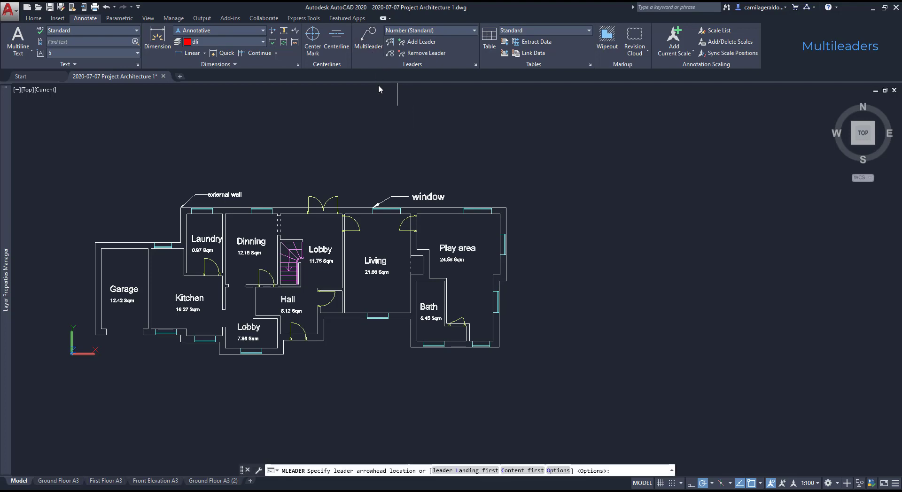
scroll(360, 343, "up", 6)
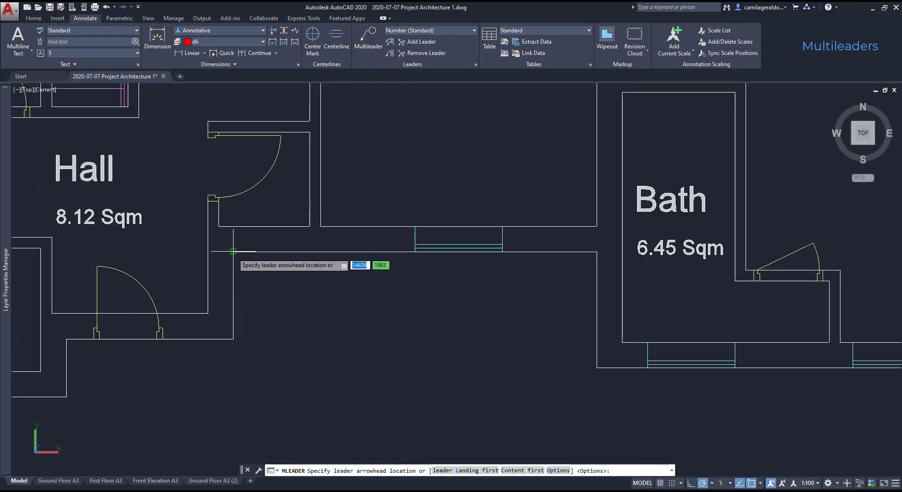
left_click(233, 255)
left_click(314, 393)
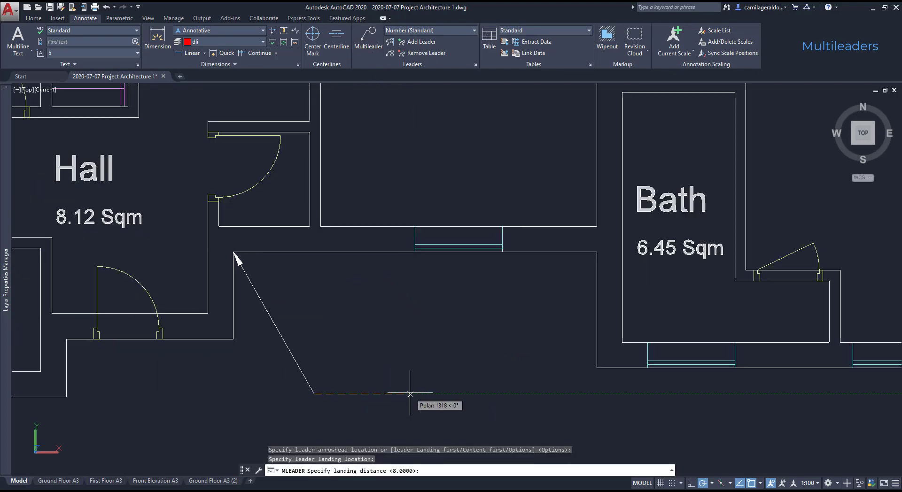
left_click(410, 393)
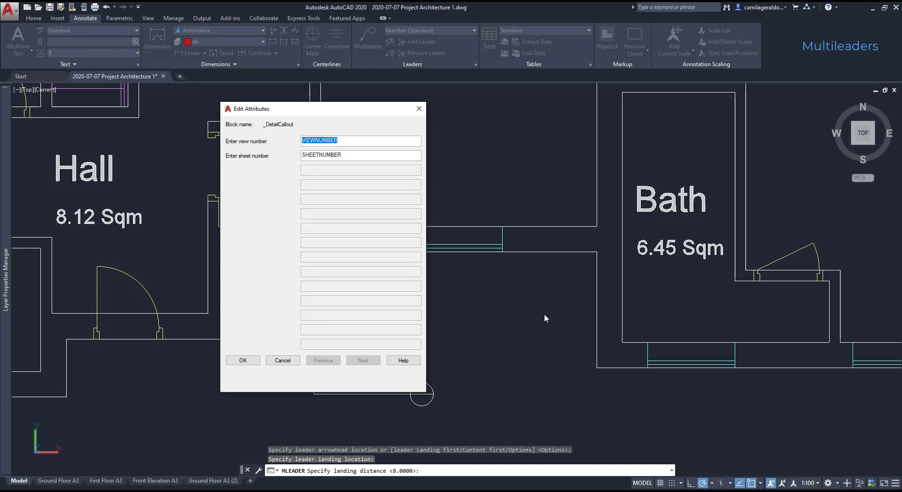
type("A")
key("Tab")
type("2")
left_click(239, 361)
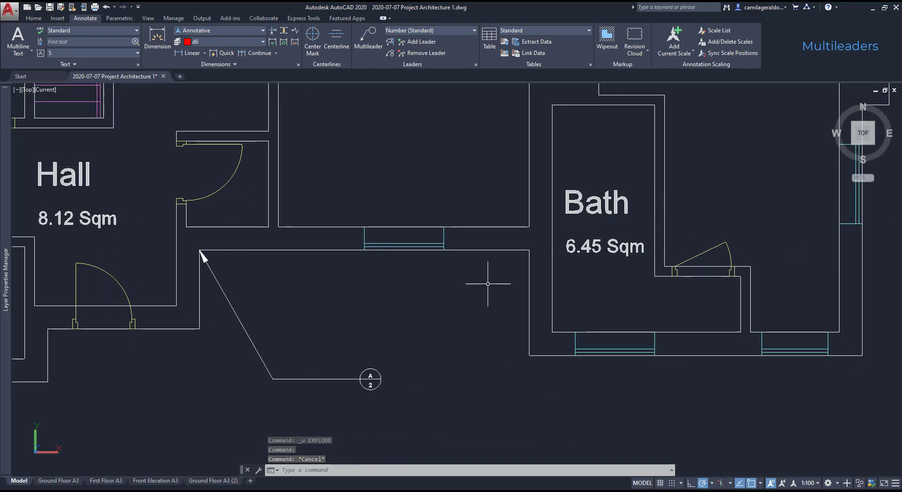
Step: Add a second leader from the A/2 callout to the corner near Bath
left_click(421, 42)
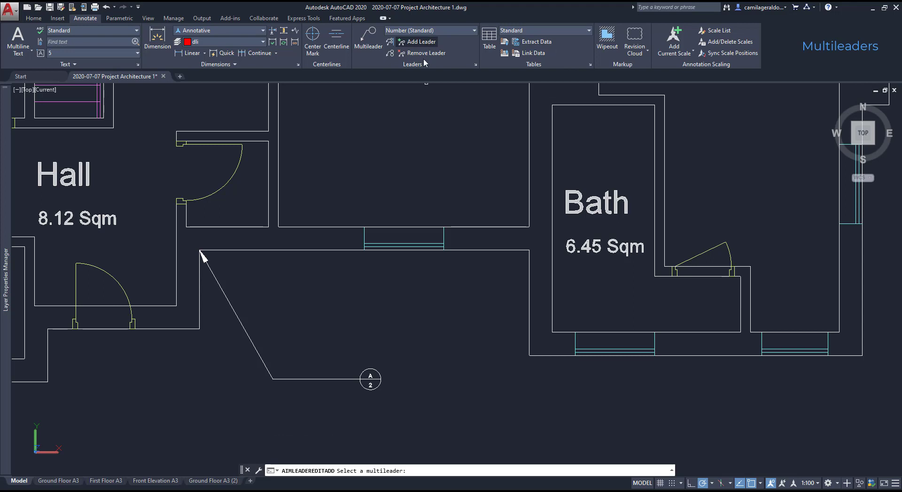
left_click(374, 376)
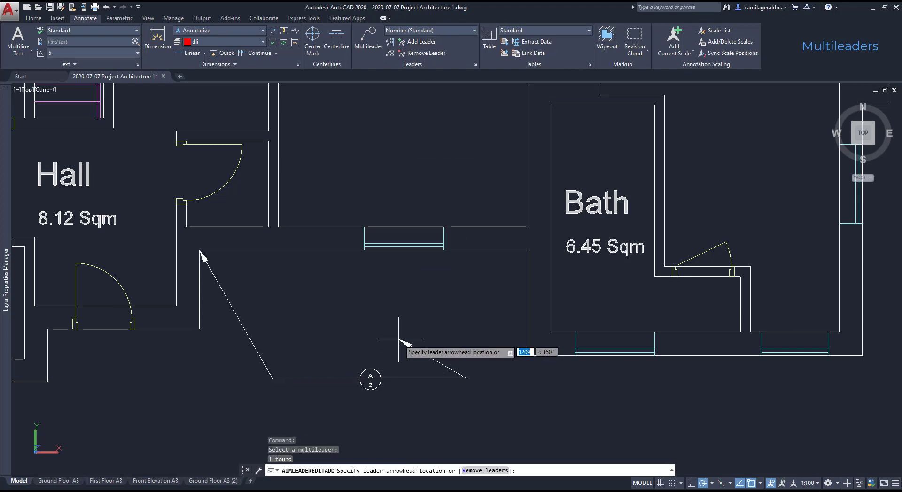
left_click(529, 251)
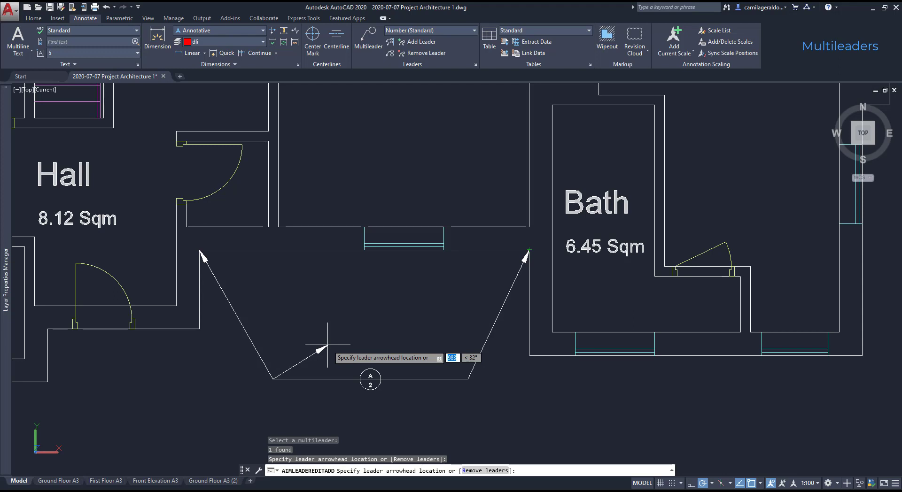
key("Escape")
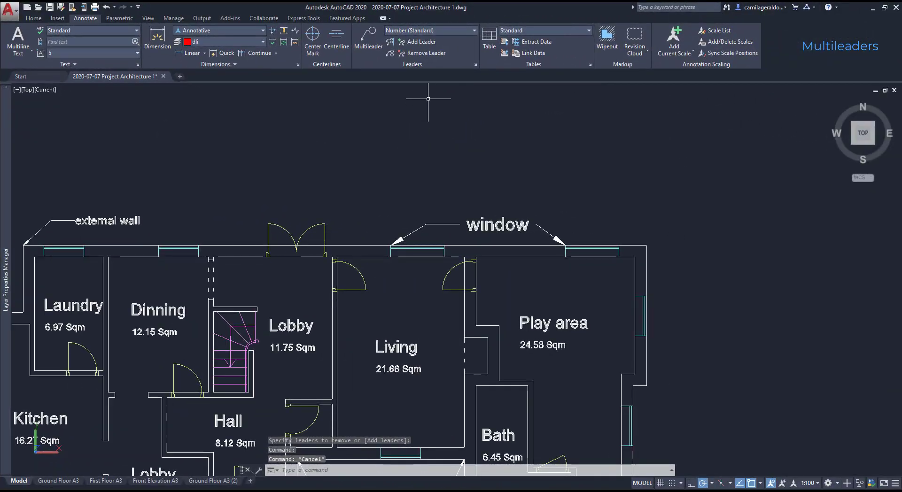
Step: Remove the left leader from the window label multileader
left_click(436, 54)
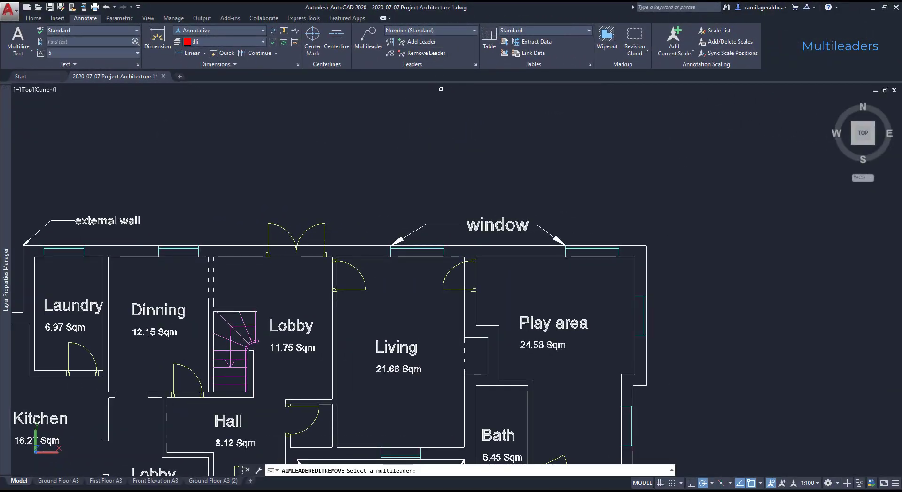
left_click(481, 217)
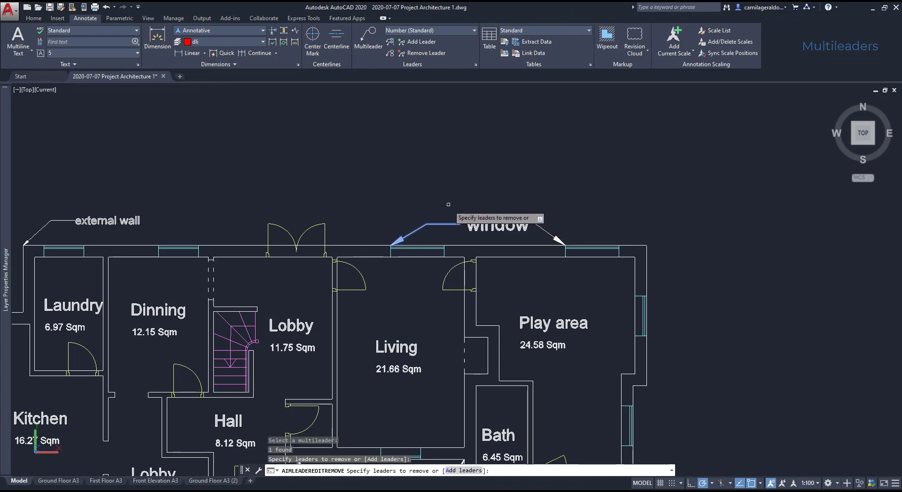
left_click(454, 224)
key("Return")
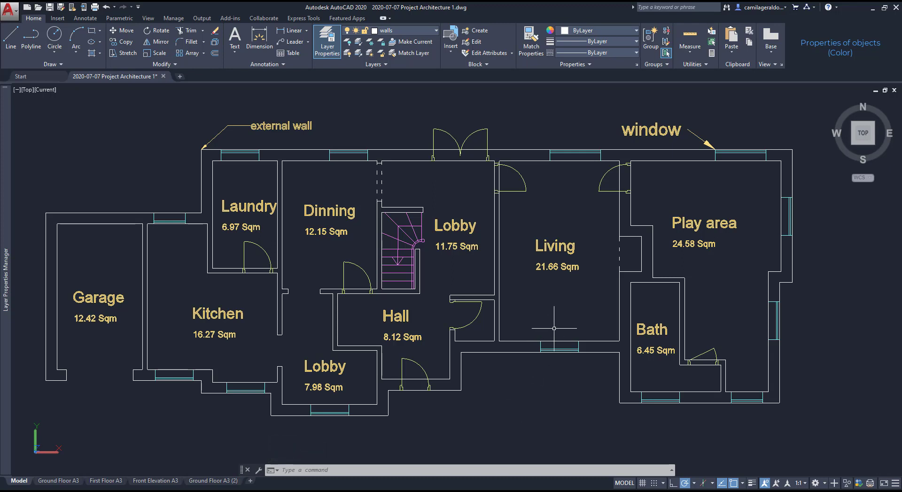
Step: Override the Living room label's colour to red (237,31,36)
left_click(499, 312)
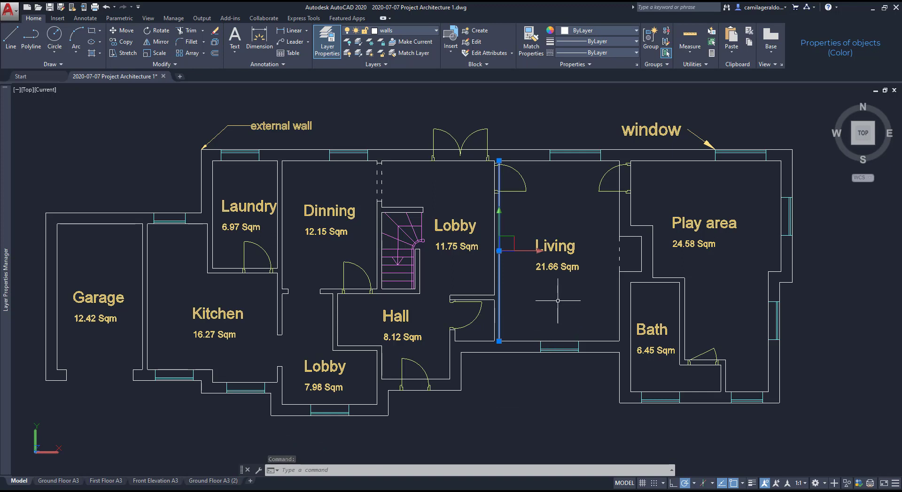
key("Escape")
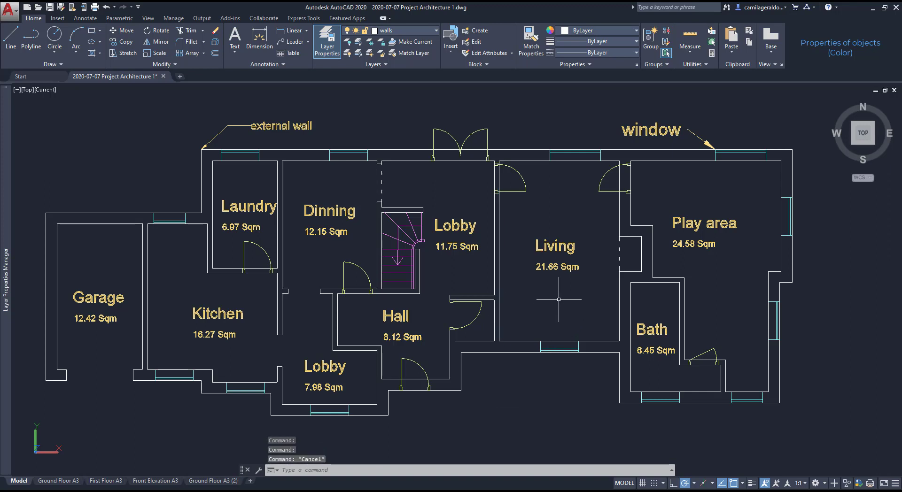
left_click(571, 250)
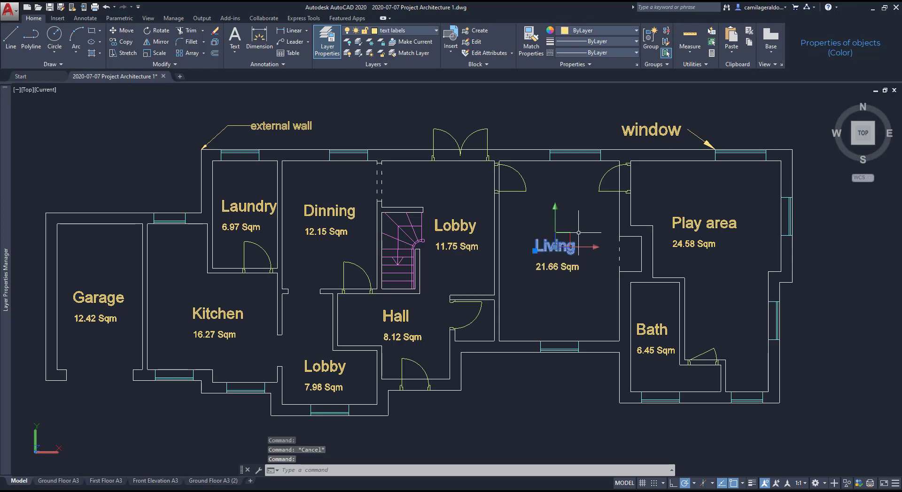
left_click(611, 30)
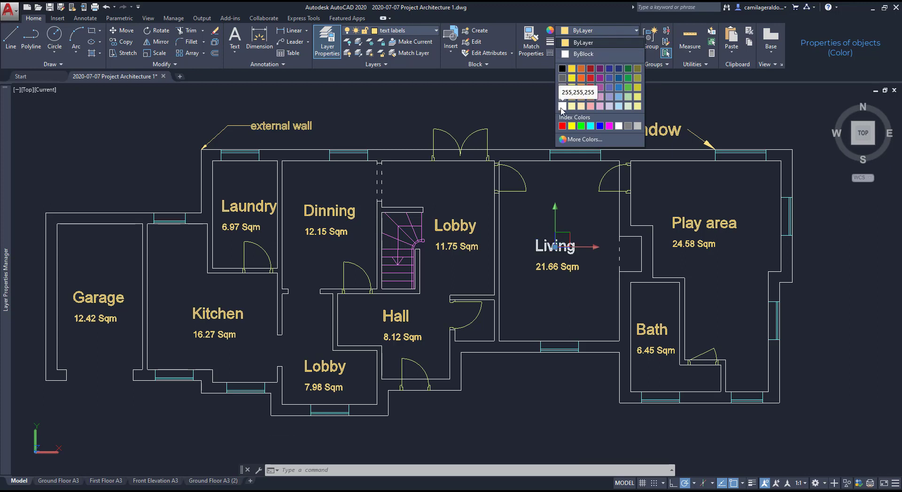
left_click(590, 87)
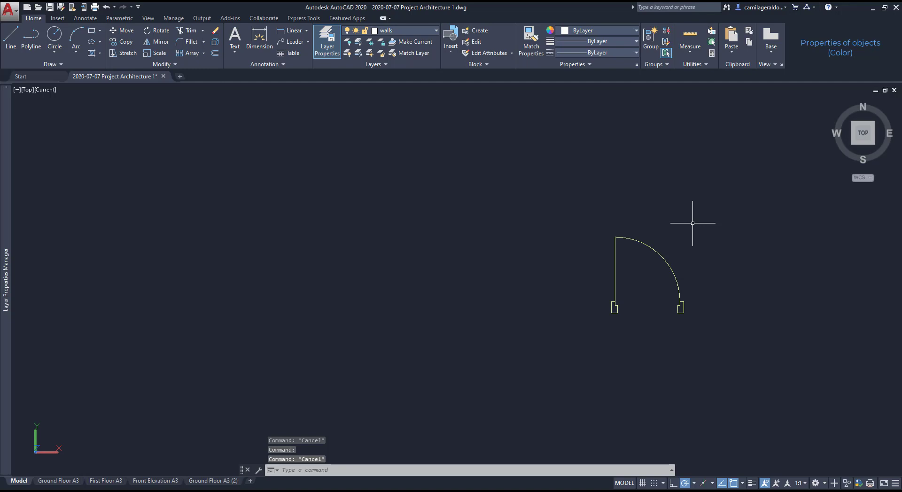
Step: Copy the door with COPY from its left jamb to a spot right of the original
left_click(670, 269)
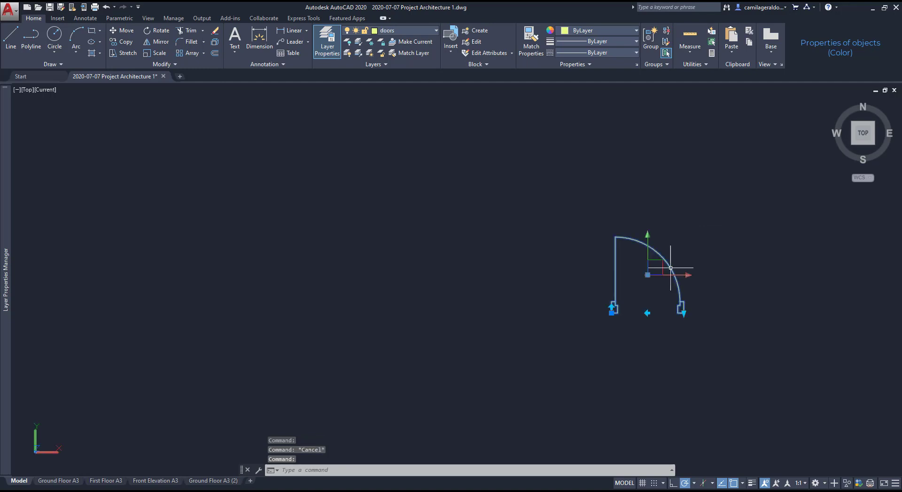
left_click(622, 32)
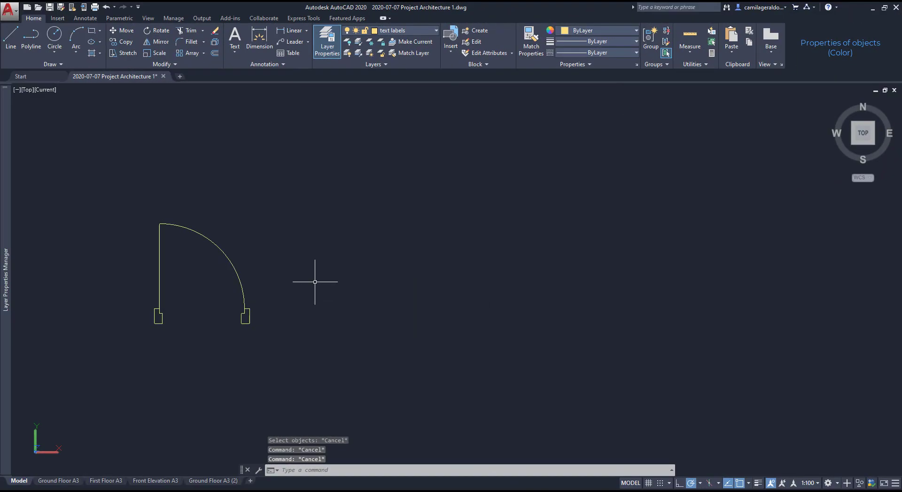
type("co")
key("Return")
left_click(303, 364)
left_click(127, 195)
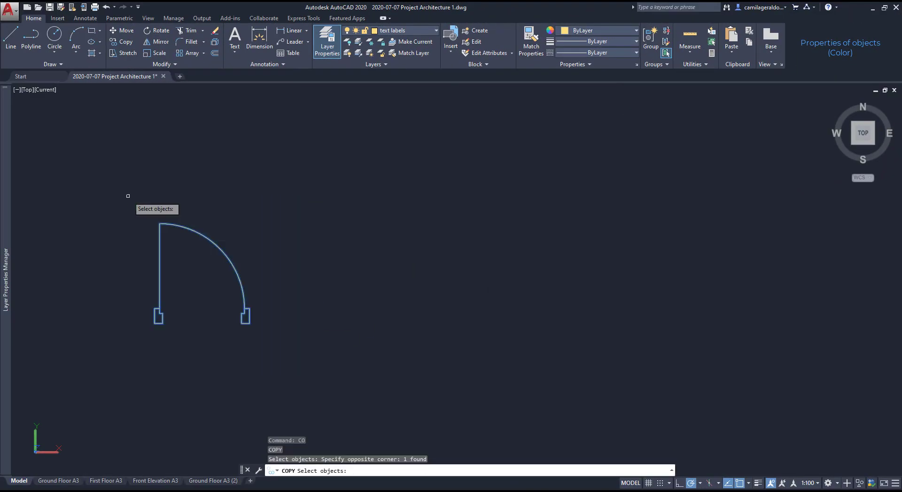
key("Return")
left_click(155, 324)
left_click(450, 324)
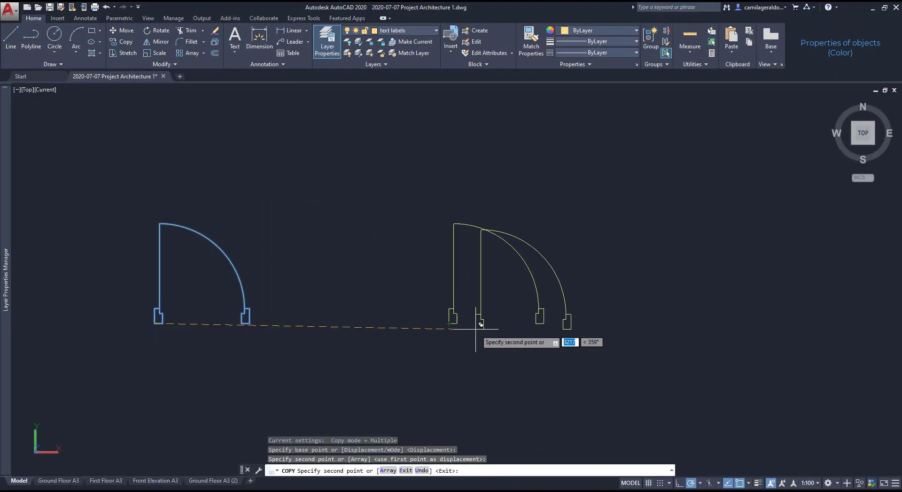
Step: Explode the copied door and set all its parts' colour to ByBlock
key("Escape")
type("x")
key("Return")
left_click(602, 350)
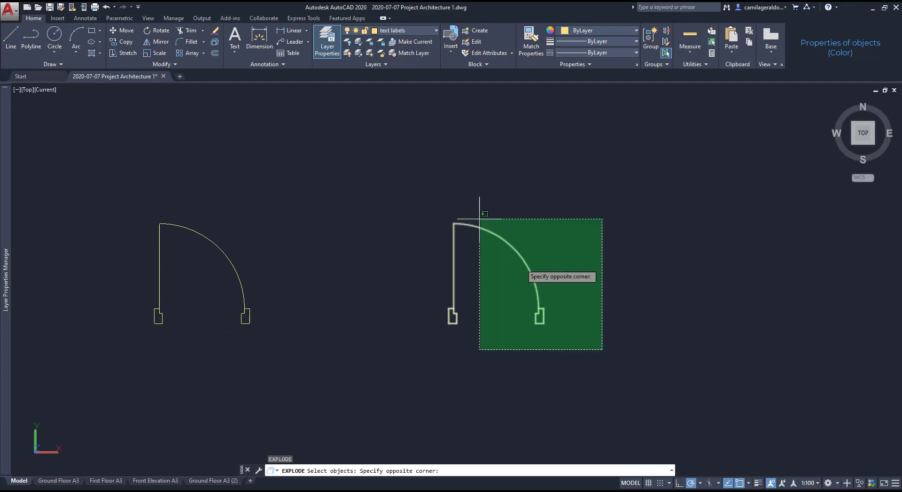
left_click(423, 157)
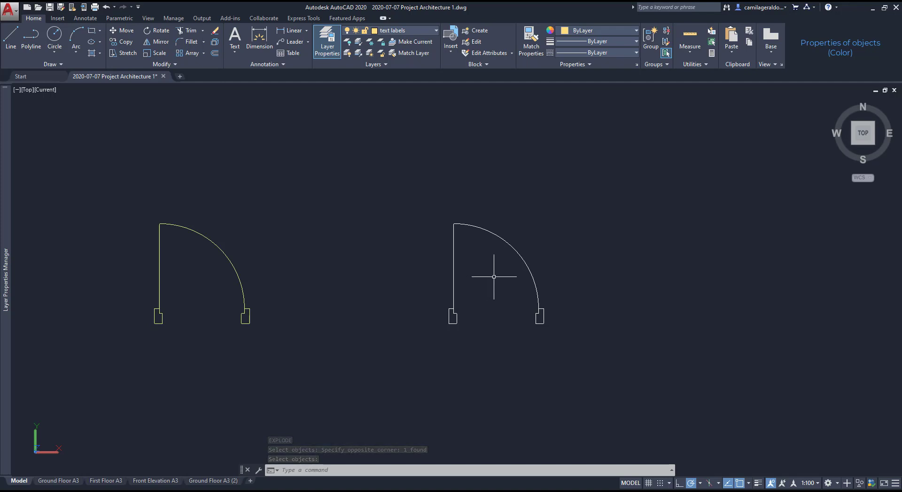
left_click(588, 359)
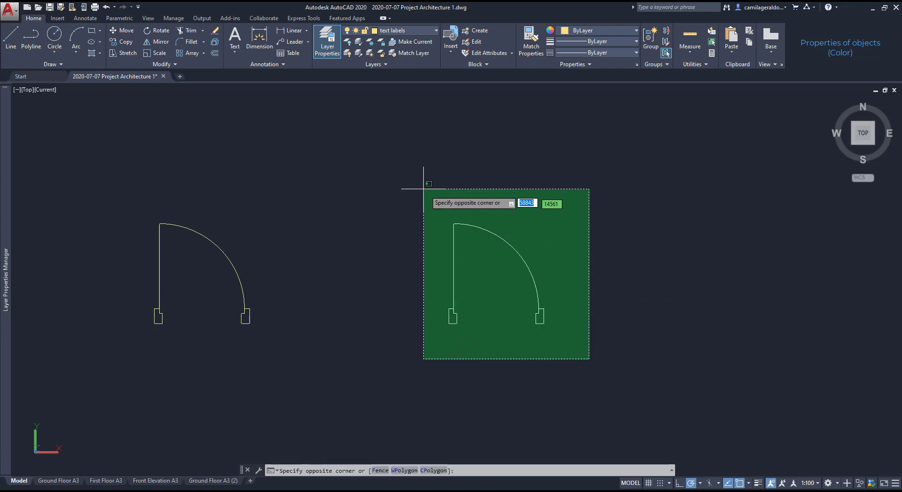
left_click(393, 177)
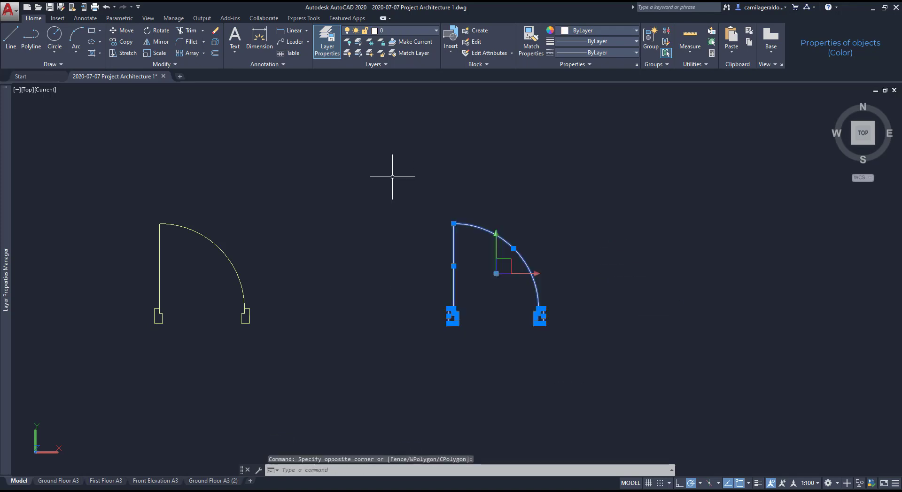
left_click(605, 30)
left_click(596, 52)
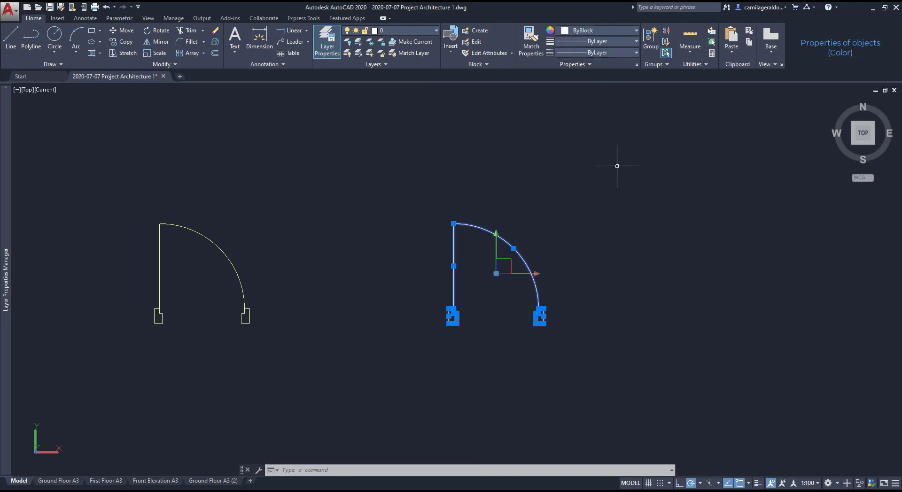
left_click(601, 331)
key("Escape")
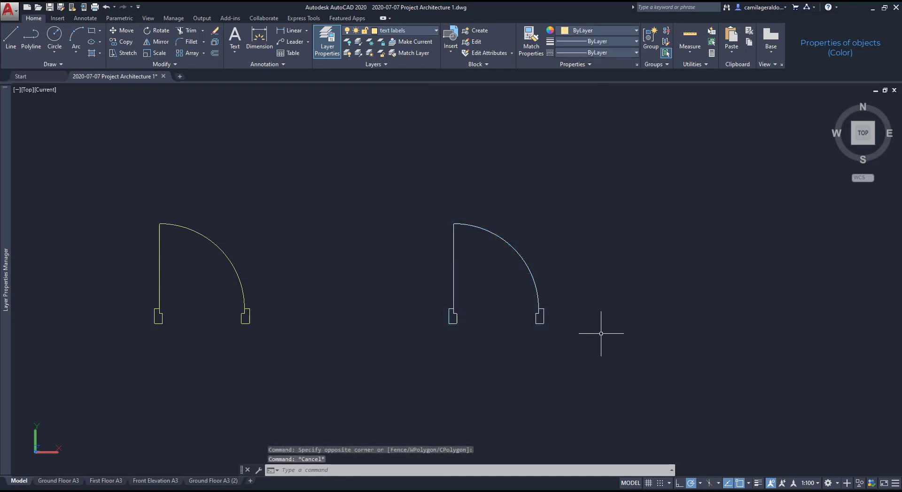
Step: Rebuild the 14 door parts as block 'test' based at the door's lower-left corner
left_click(479, 30)
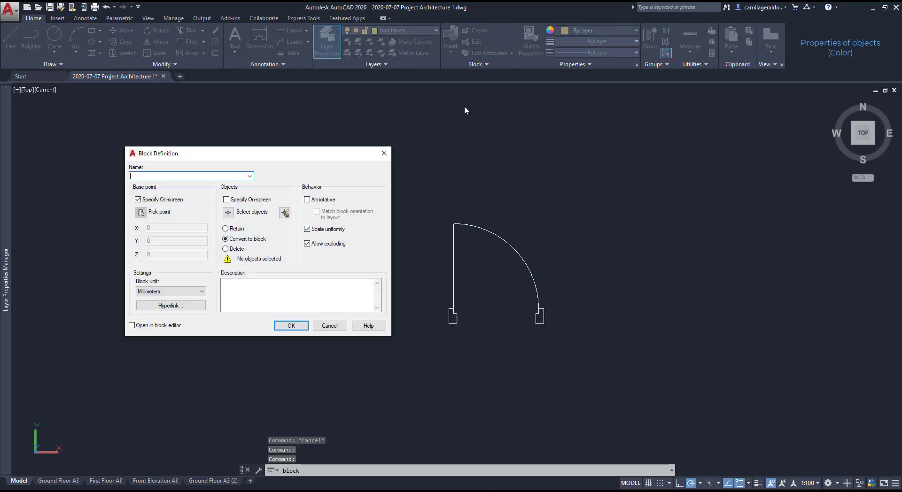
type("test")
left_click(291, 325)
left_click(456, 256)
left_click(579, 351)
left_click(429, 204)
key("Return")
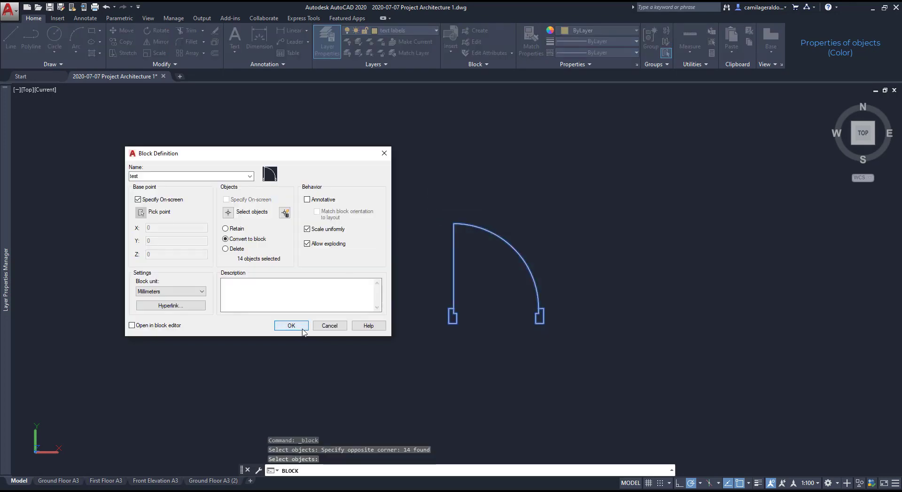
left_click(291, 326)
left_click(449, 324)
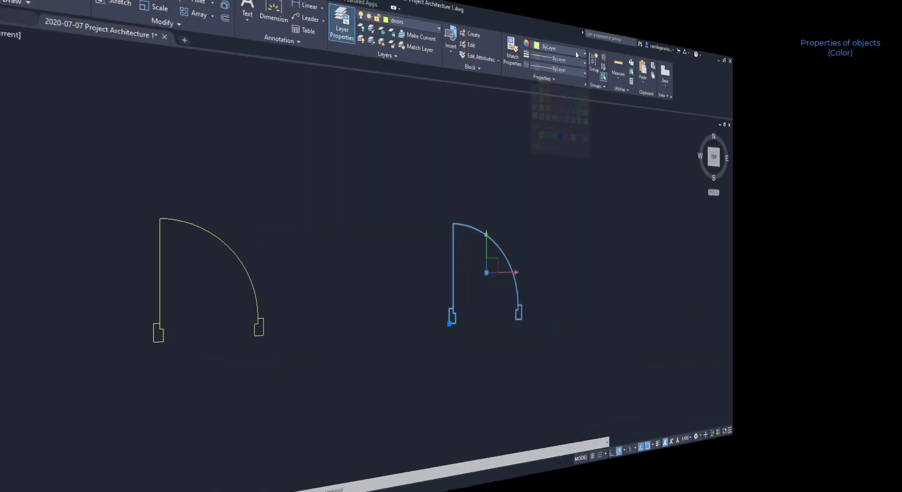
Step: Colour the test door block pink
left_click(599, 30)
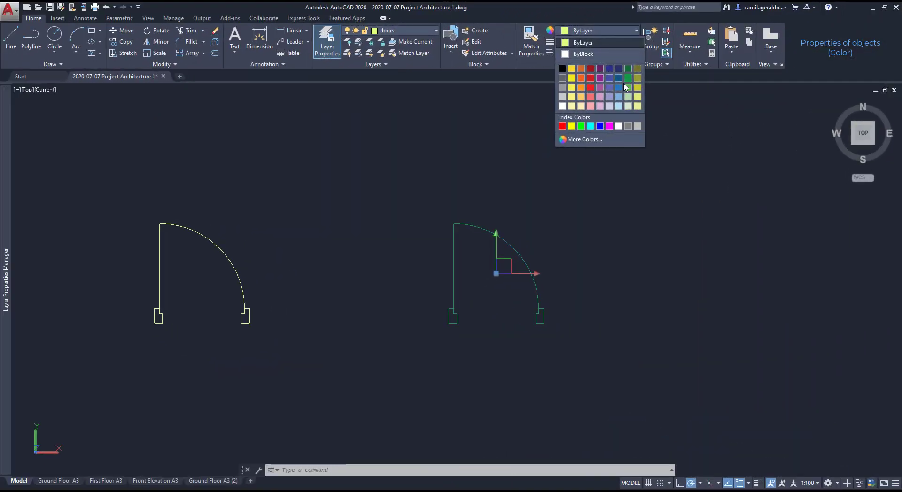
left_click(591, 106)
key("Escape")
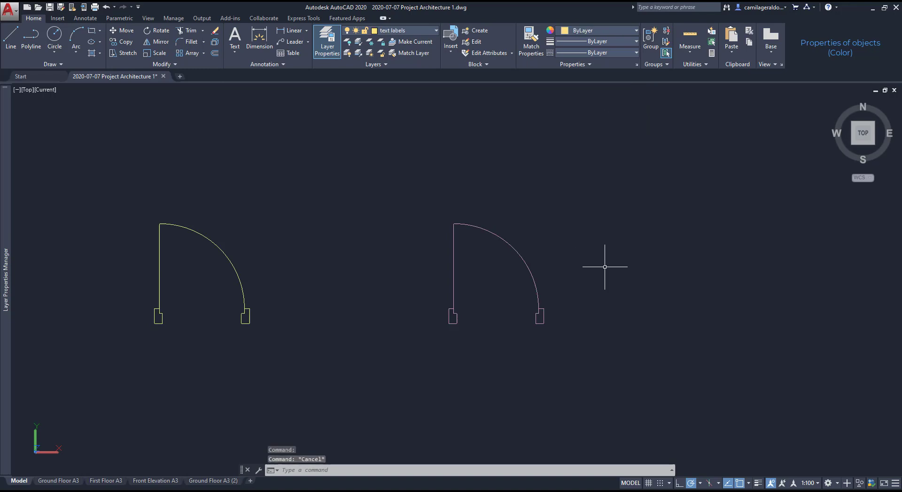
left_click(530, 269)
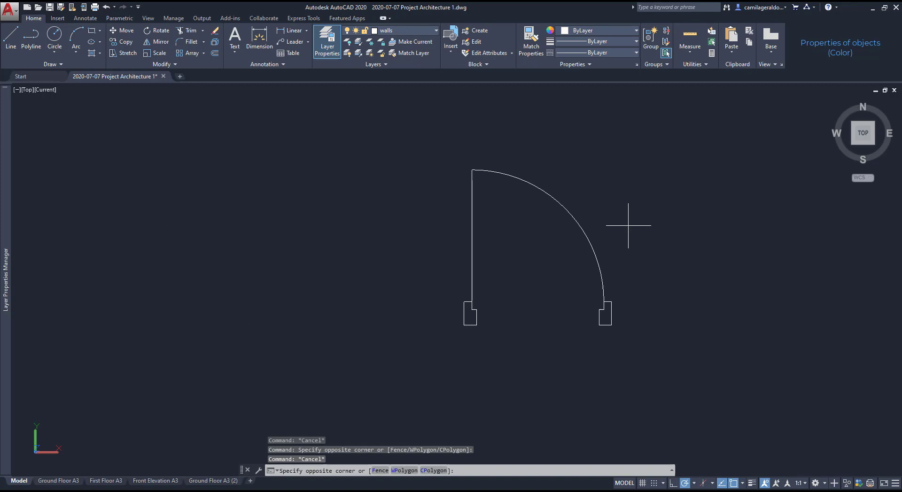
Step: Colour the larger door's arc and leaf orange
left_click(431, 167)
left_click(624, 29)
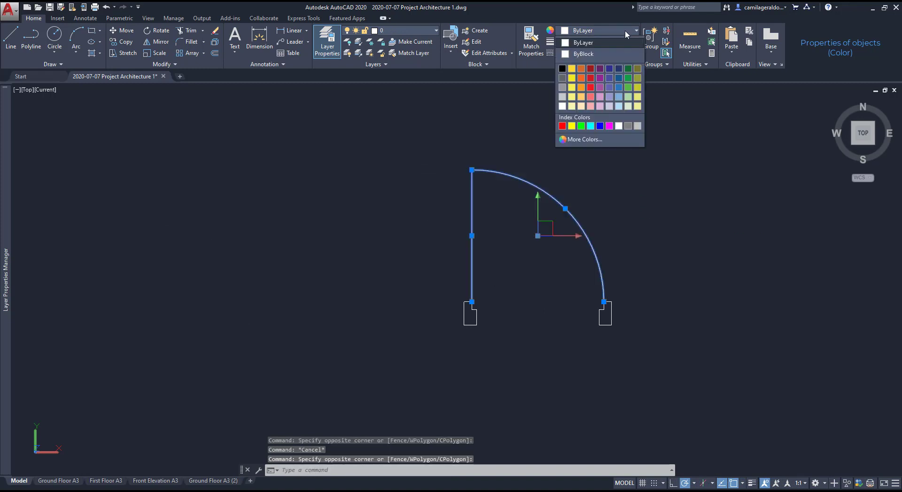
left_click(575, 65)
key("Escape")
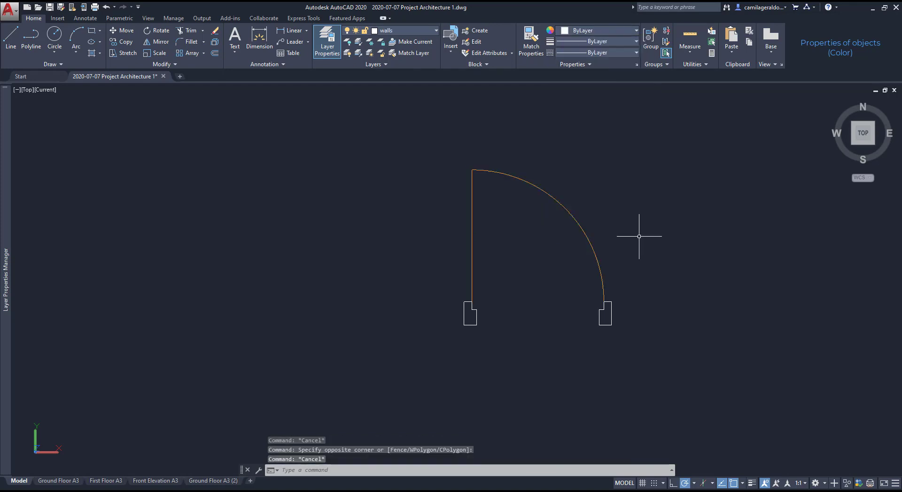
Step: Make the door into a block with a picked base point and put it on layer staircase
key("Return")
left_click(141, 212)
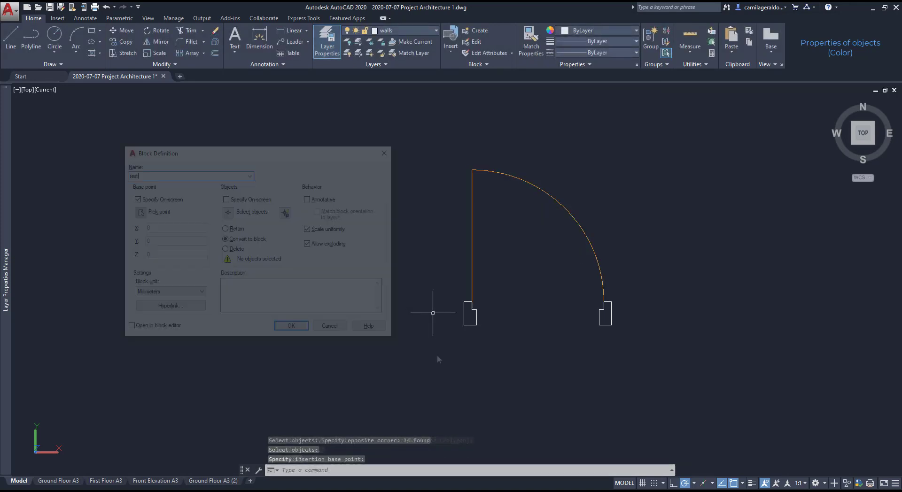
left_click(462, 317)
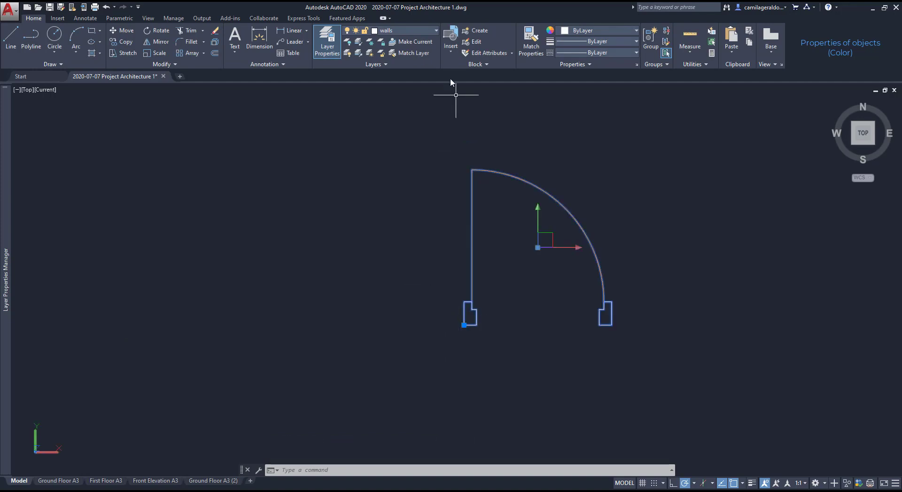
left_click(434, 30)
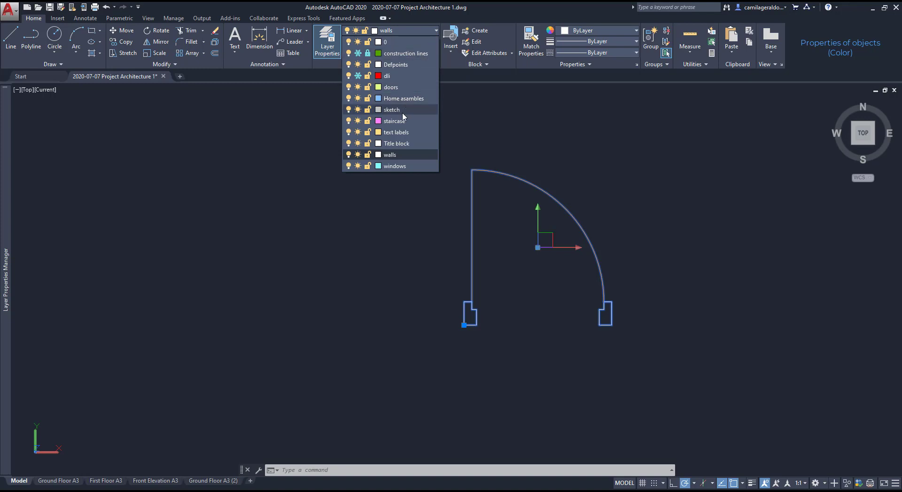
left_click(399, 134)
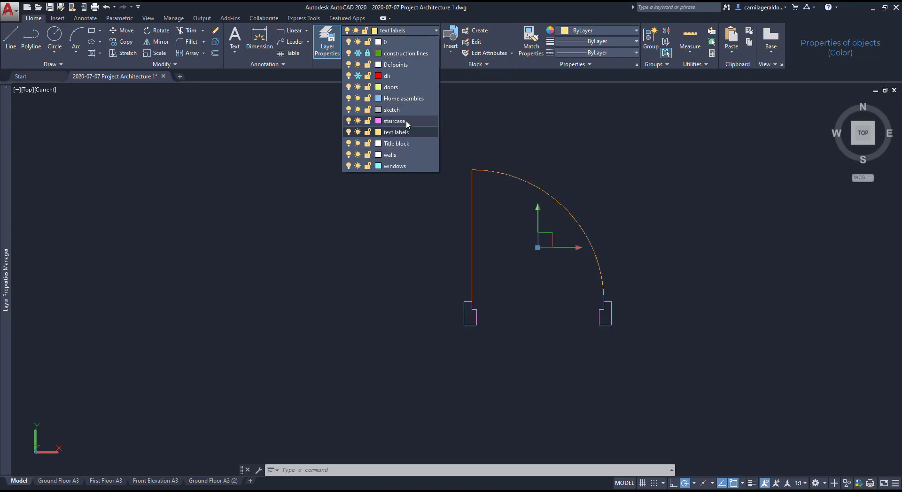
left_click(406, 120)
left_click(428, 30)
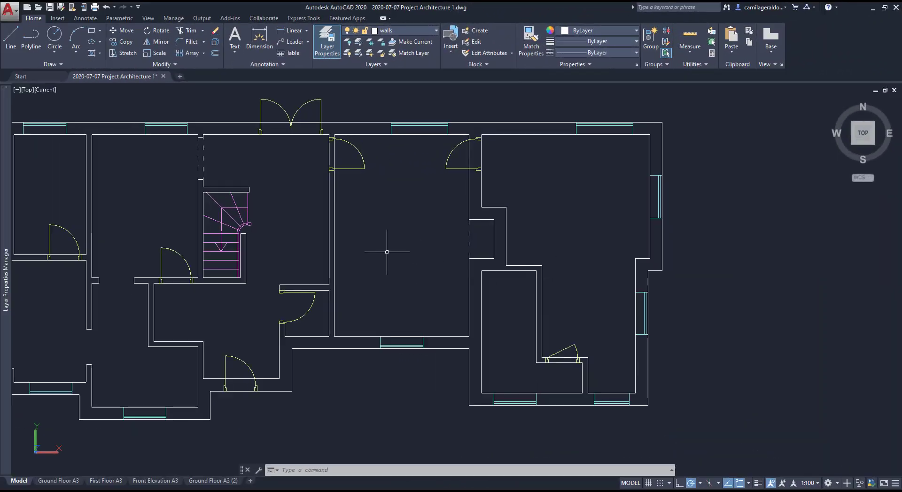
Step: Give the middle room's left wall a 1.00 mm lineweight
left_click(334, 255)
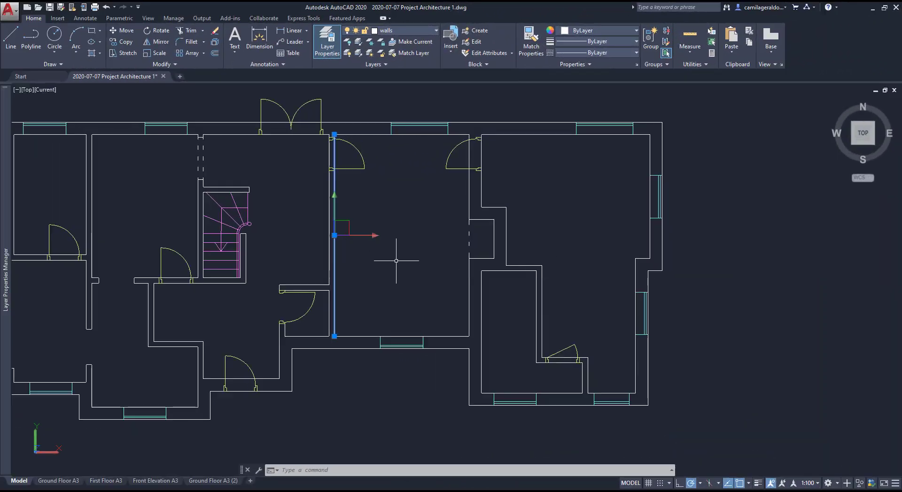
left_click(620, 45)
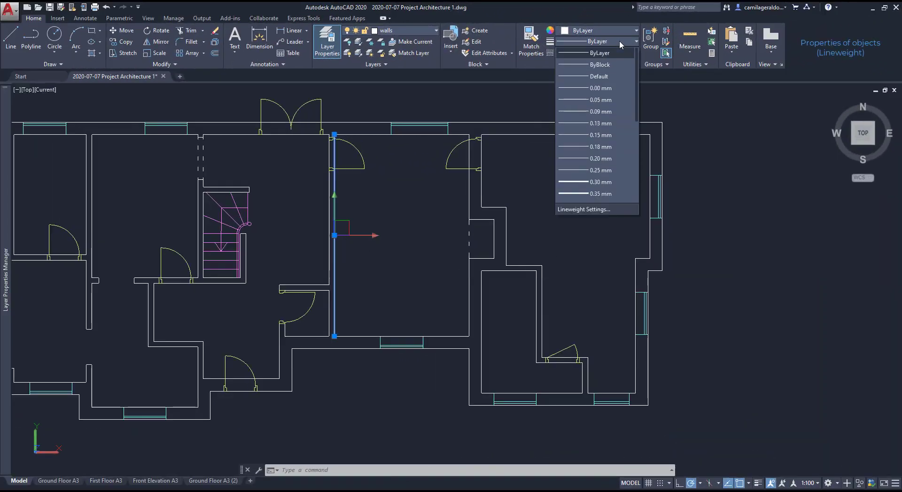
scroll(587, 159, "down", 4)
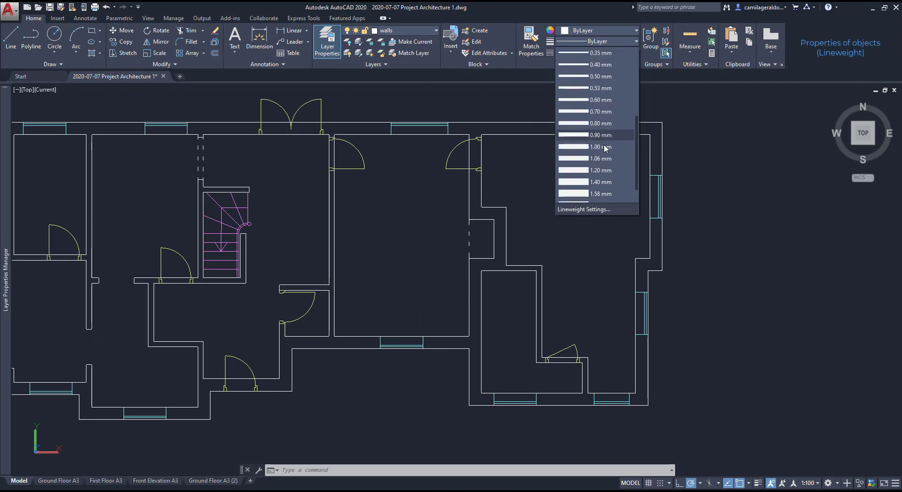
left_click(604, 147)
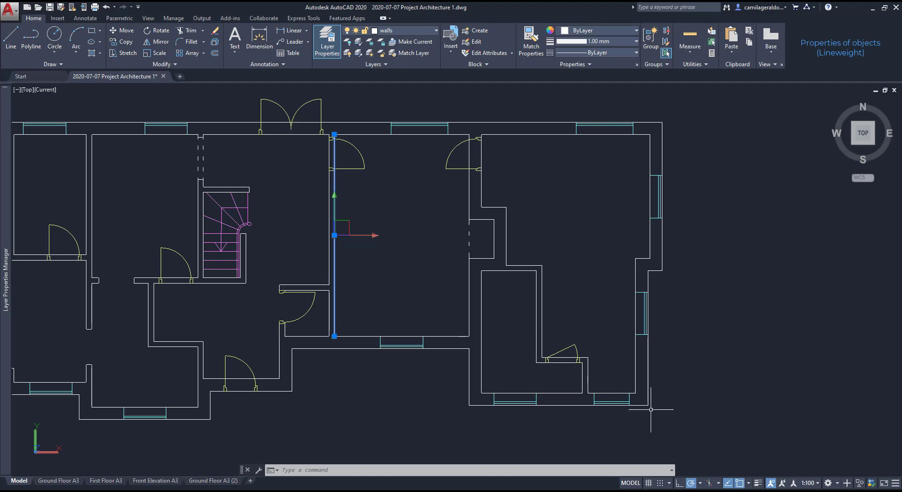
Step: Turn on lineweight display from the status bar
left_click(758, 484)
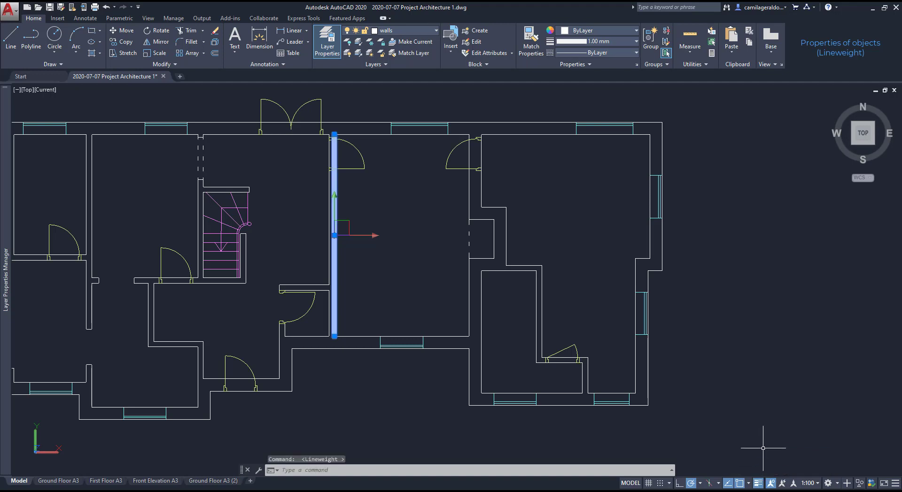
left_click(896, 484)
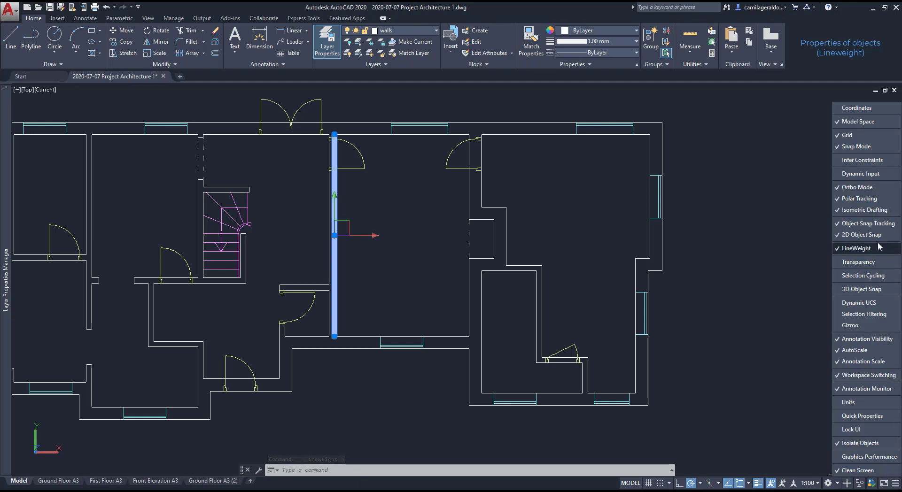
left_click(770, 359)
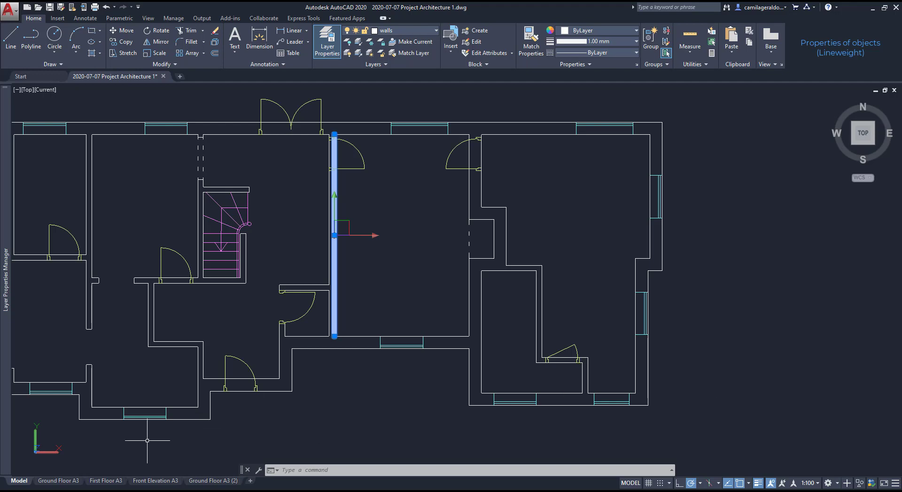
Step: In the Ground Floor A3 layout viewport, switch lineweight display off so the wall draws thin
left_click(56, 481)
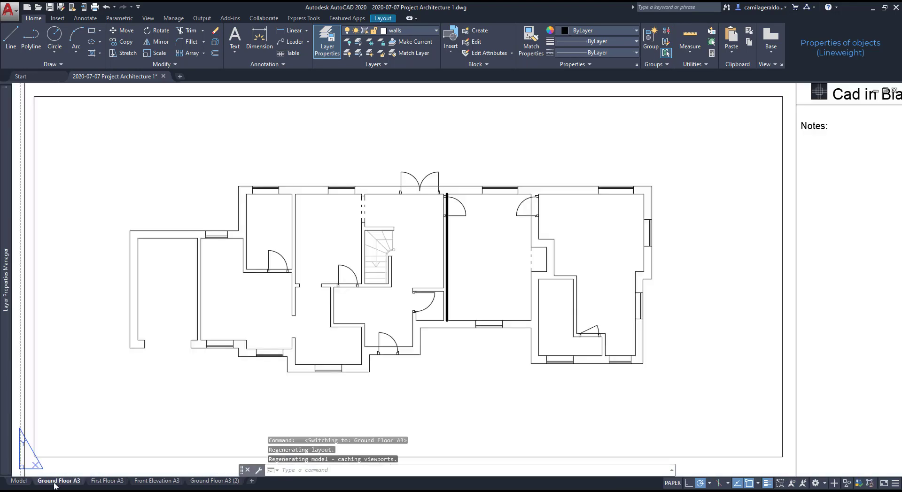
scroll(463, 281, "up", 4)
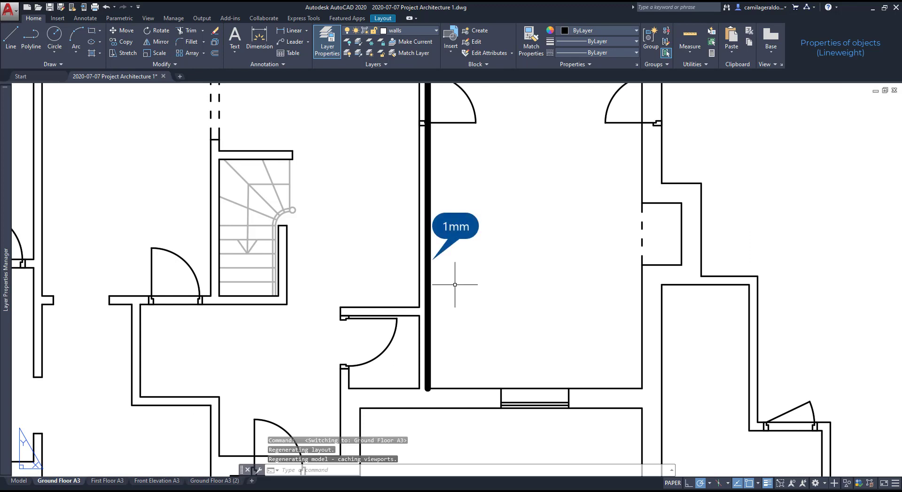
scroll(427, 362, "up", 1)
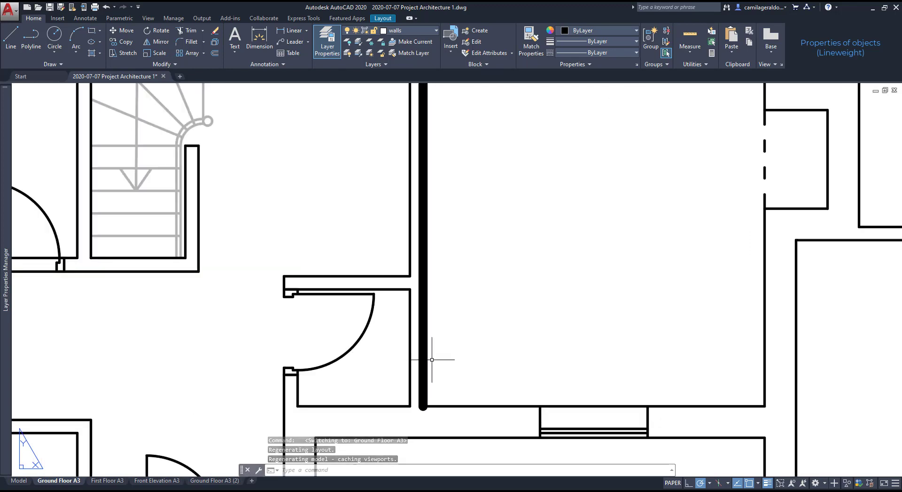
scroll(422, 365, "up", 3)
scroll(431, 357, "down", 3)
scroll(434, 338, "up", 1)
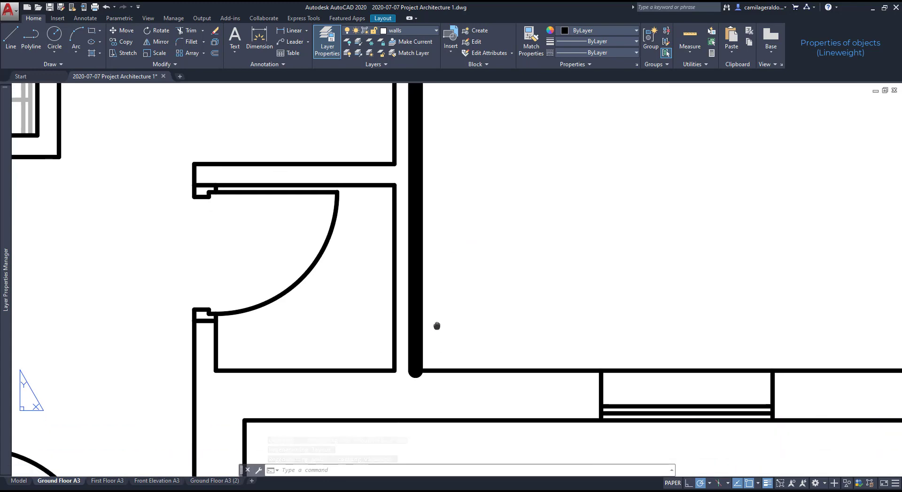
scroll(416, 348, "up", 3)
double_click(372, 368)
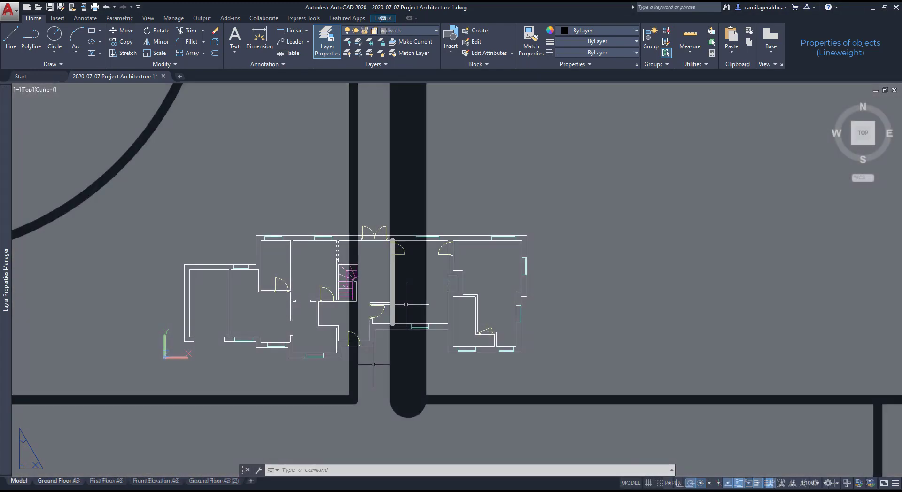
scroll(406, 304, "up", 2)
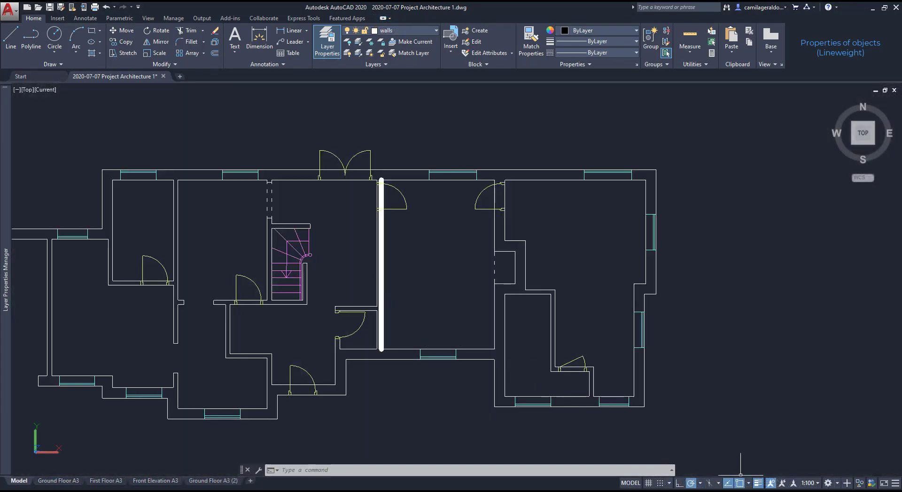
left_click(758, 483)
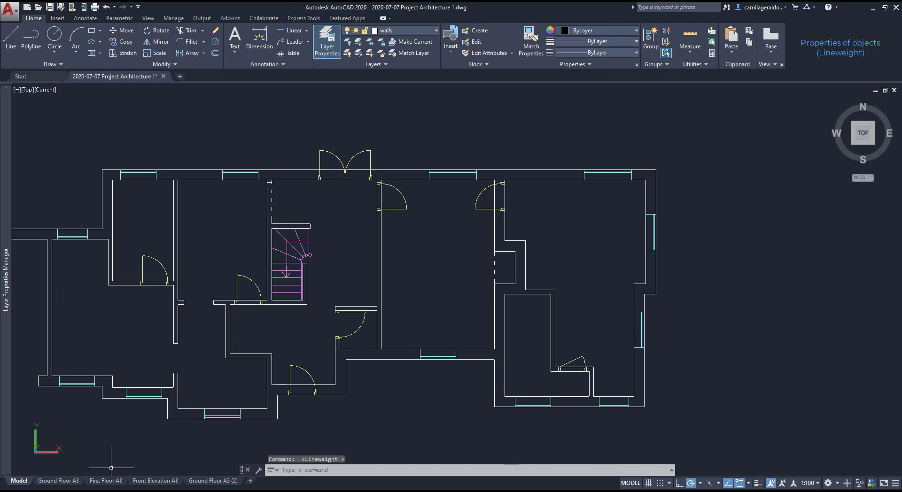
Step: Zoom out to show the whole Ground Floor A3 layout sheet
left_click(58, 481)
scroll(411, 276, "down", 4)
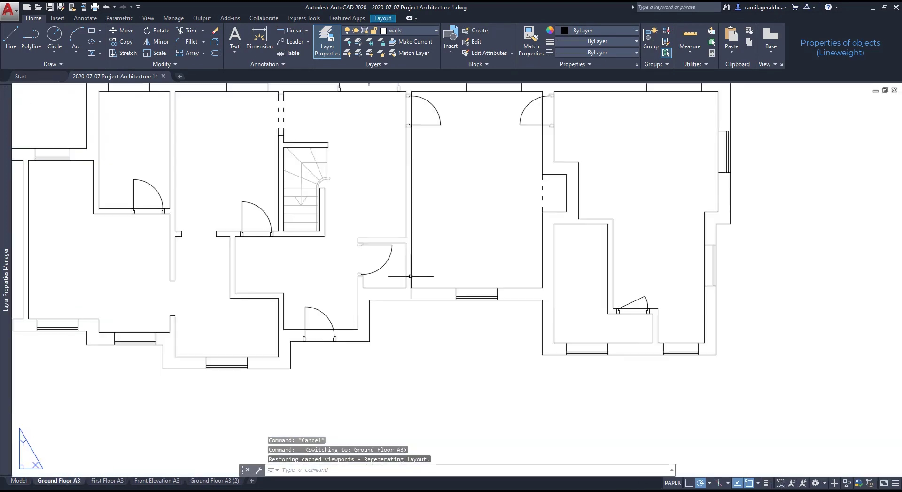
scroll(411, 277, "down", 3)
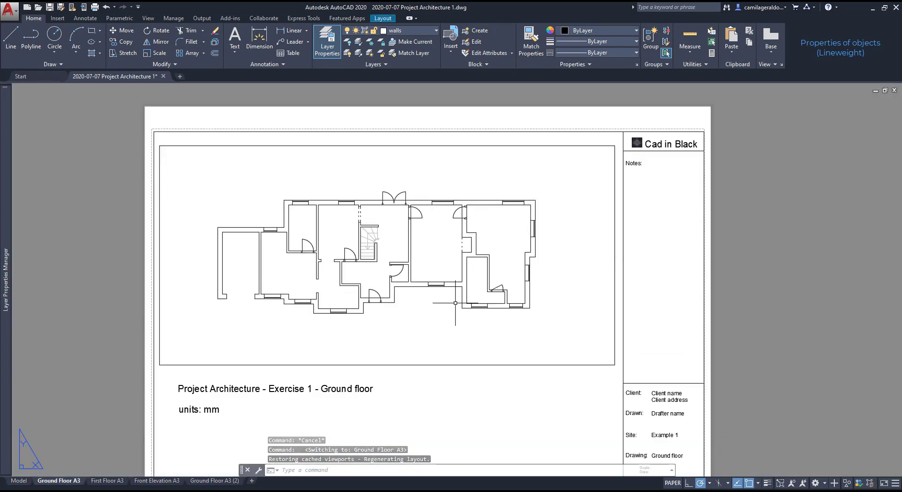
Step: Plot Ground Floor A3 with DWG To PDF to the Desktop, then hide lineweights
right_click(58, 481)
left_click(66, 432)
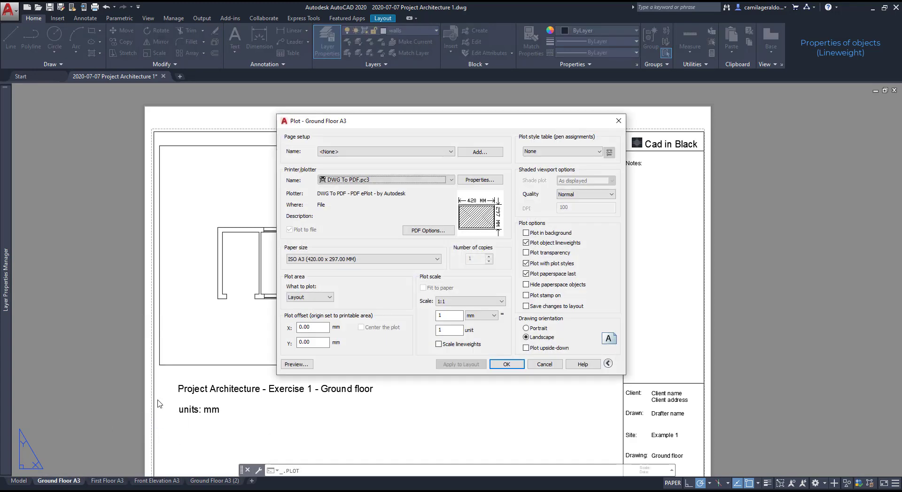
left_click(507, 364)
left_click(328, 225)
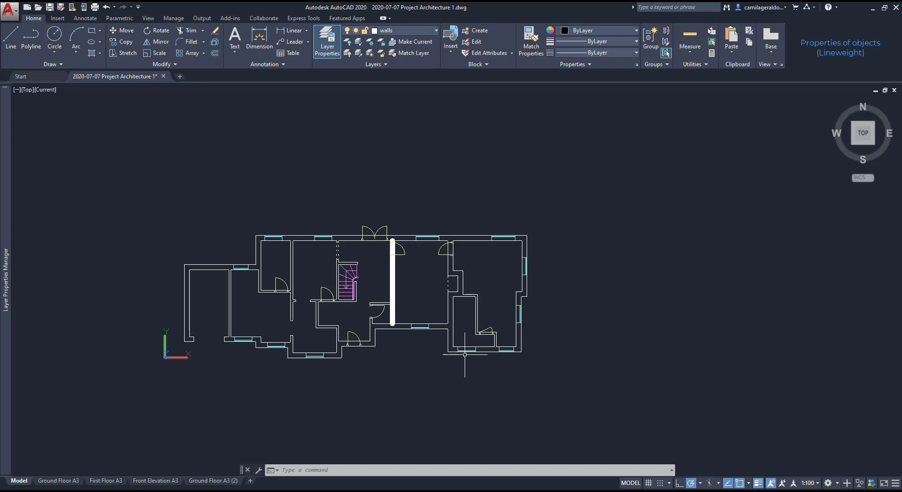
scroll(403, 299, "up", 3)
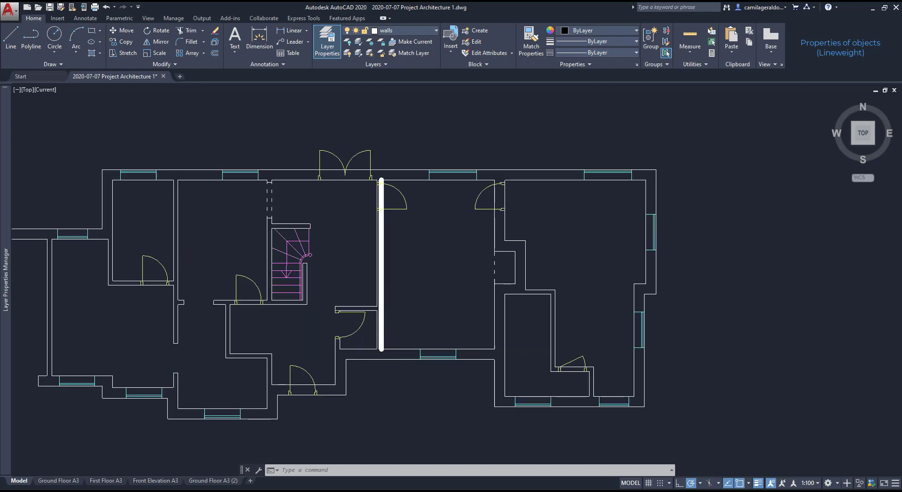
left_click(758, 483)
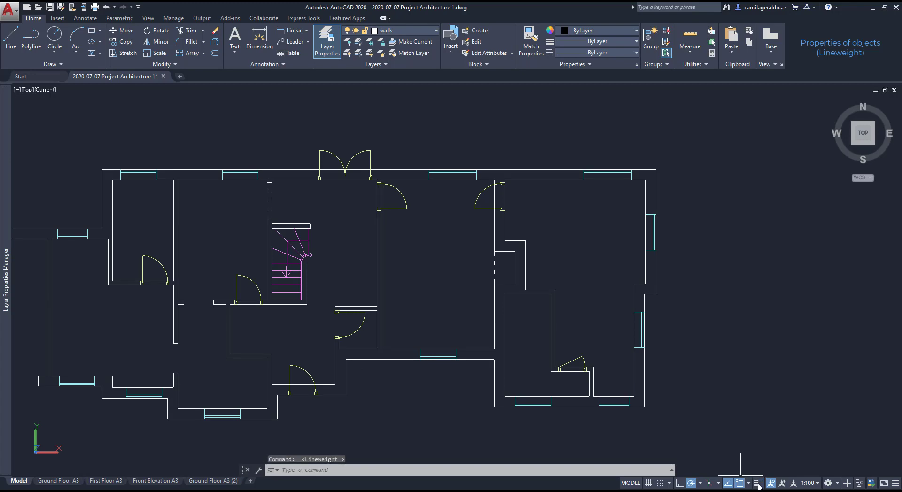
Step: Switch to the Ground Floor A3 layout and select the outer wall polyline, then clear the selection
left_click(59, 481)
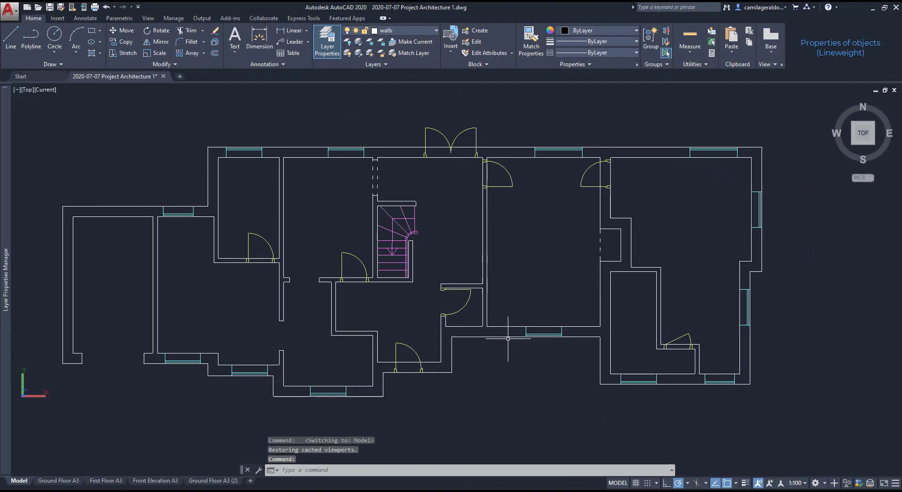
left_click(505, 337)
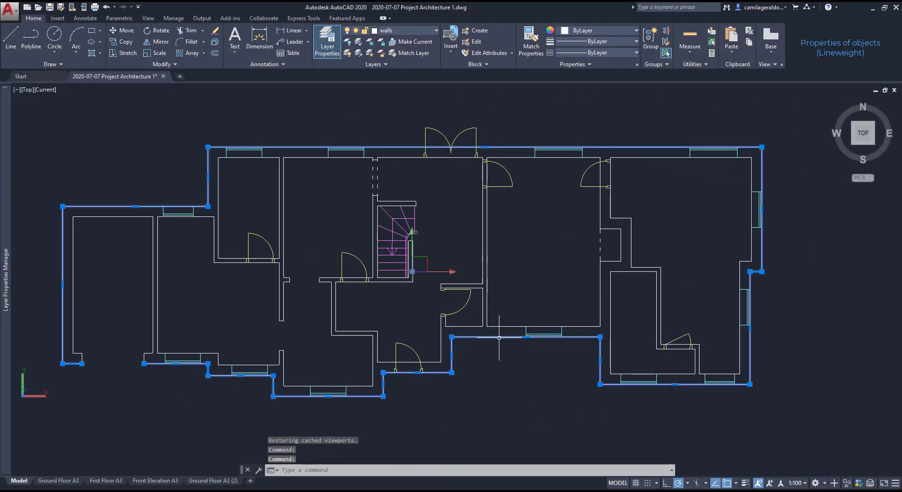
right_click(499, 338)
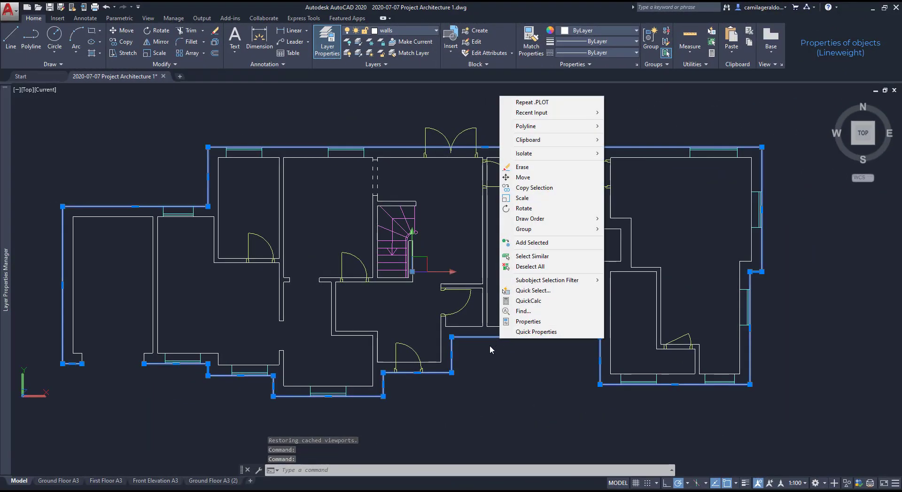
left_click(490, 346)
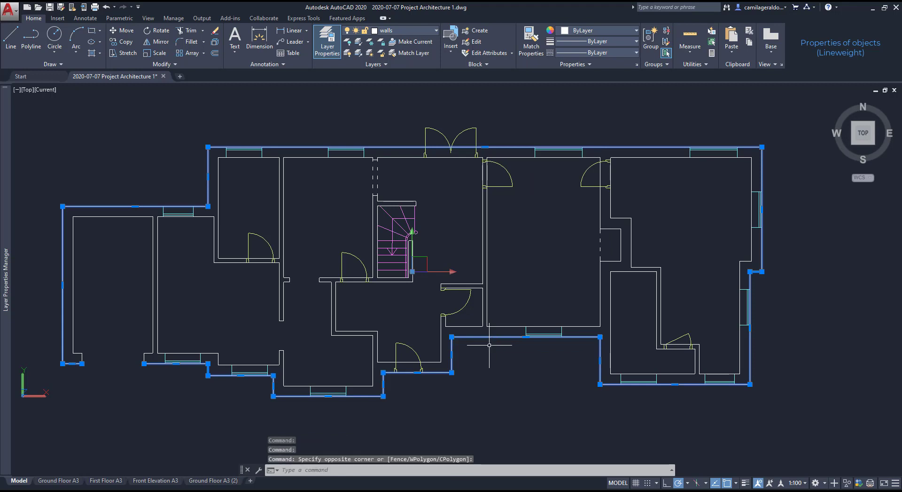
key("Escape")
Step: Run PEDIT on the outer wall polyline, apply Spline, then Decurve it back to straight
type("PEDIT")
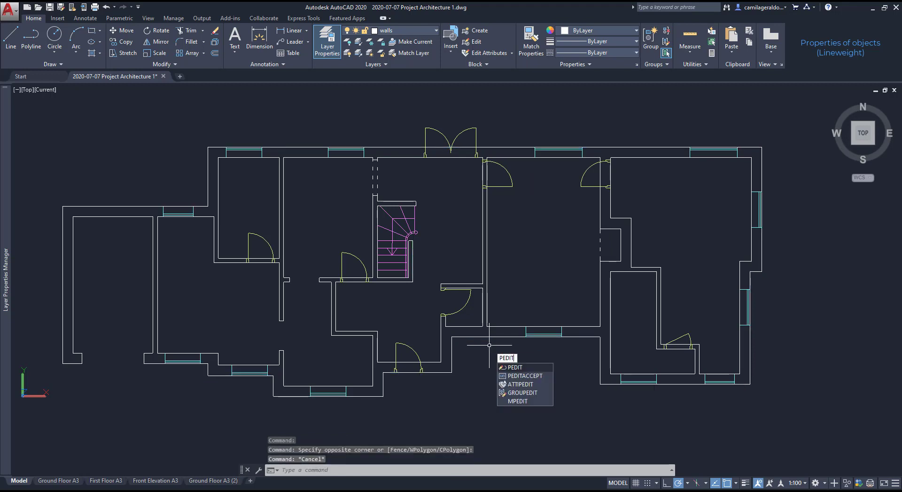
key("Return")
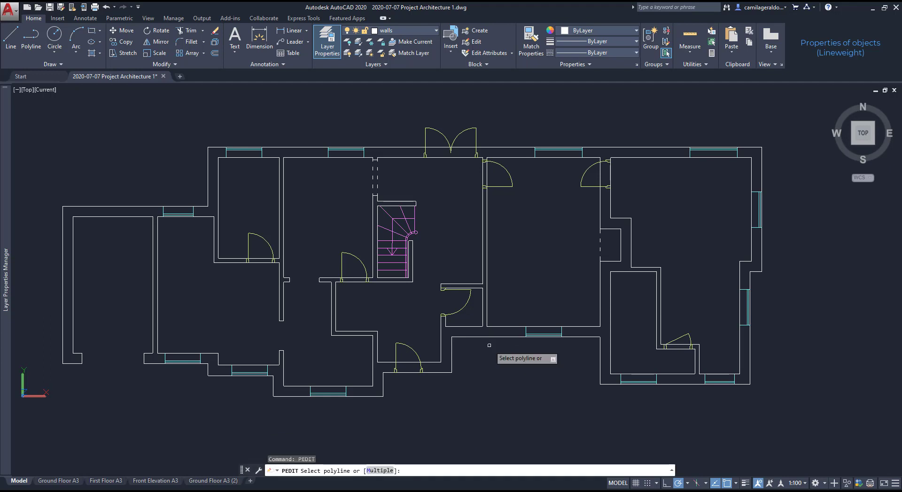
left_click(500, 337)
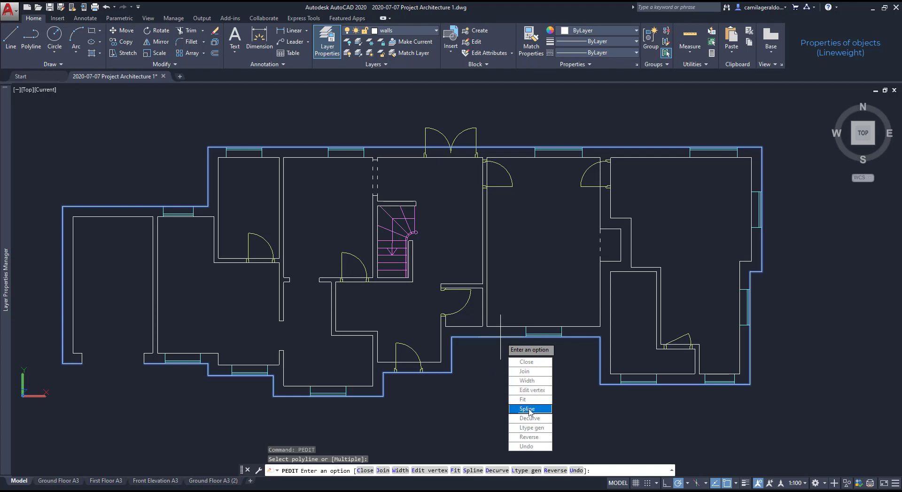
left_click(529, 412)
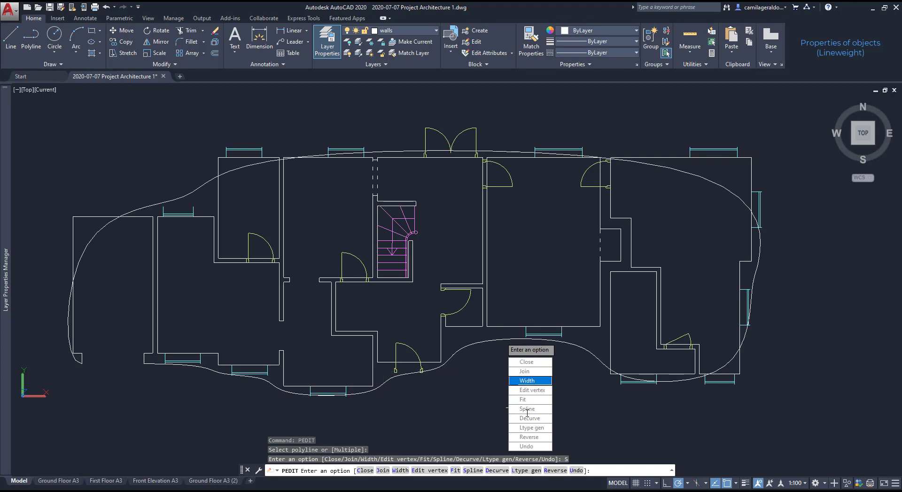
left_click(538, 418)
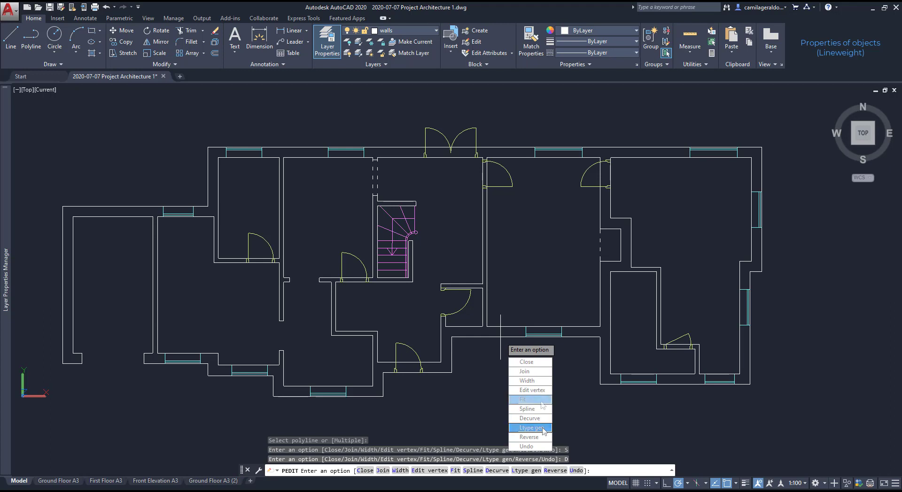
Step: Give the wall polyline a uniform width of 50 and close it
left_click(544, 383)
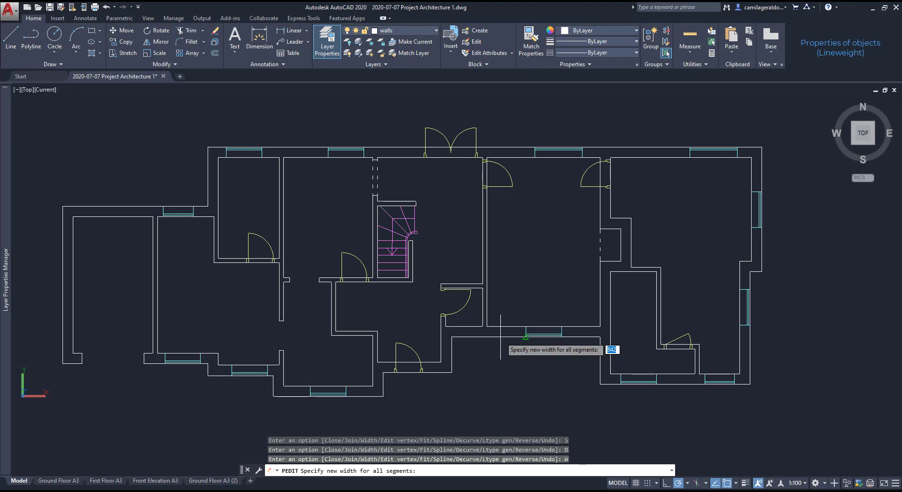
scroll(486, 359, "up", 3)
scroll(479, 331, "up", 3)
scroll(439, 340, "up", 3)
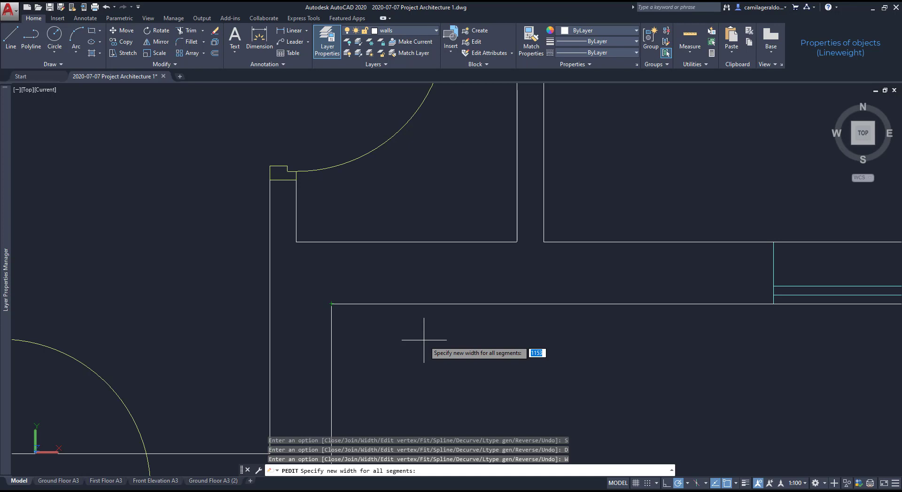
type("50")
key("Return")
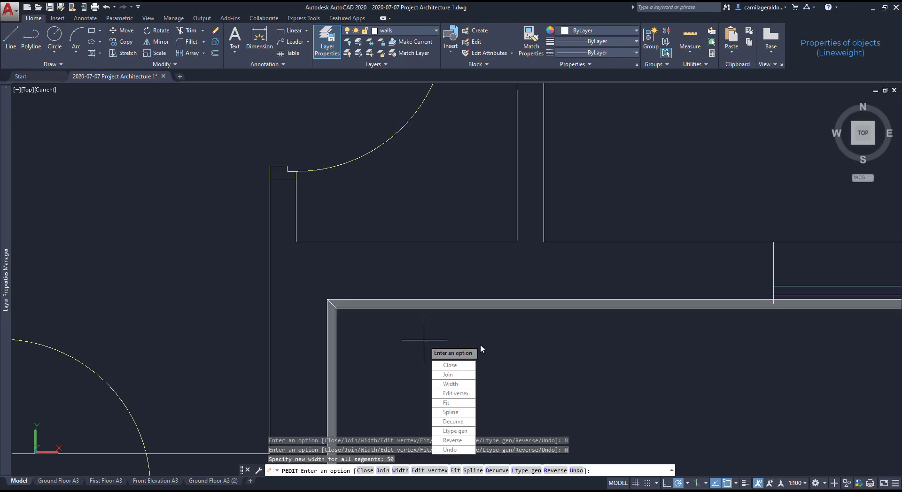
left_click(467, 366)
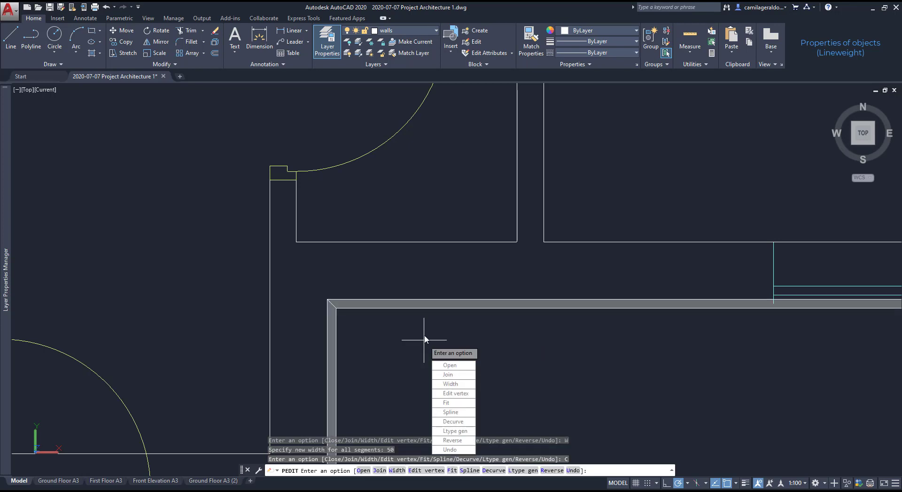
scroll(424, 340, "down", 3)
scroll(153, 343, "up", 3)
key("Escape")
Step: Start a line at the wall corner, then cancel it
type("l")
key("Return")
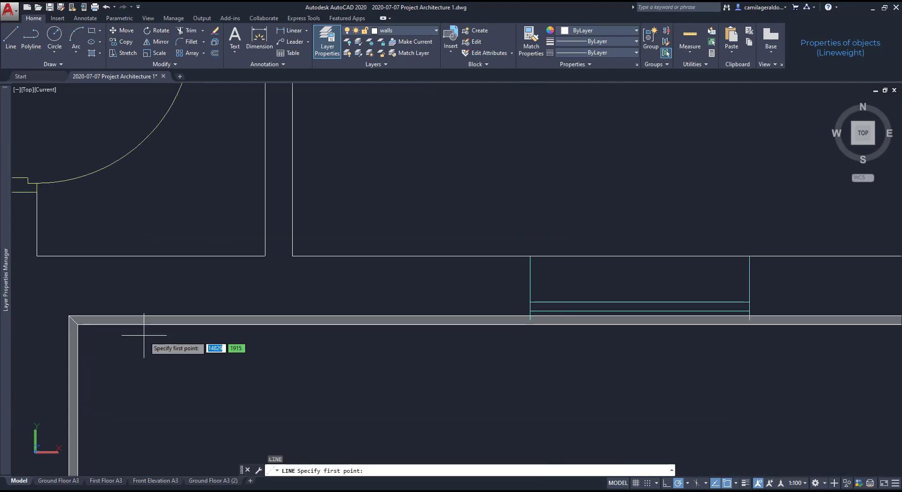
scroll(144, 335, "up", 2)
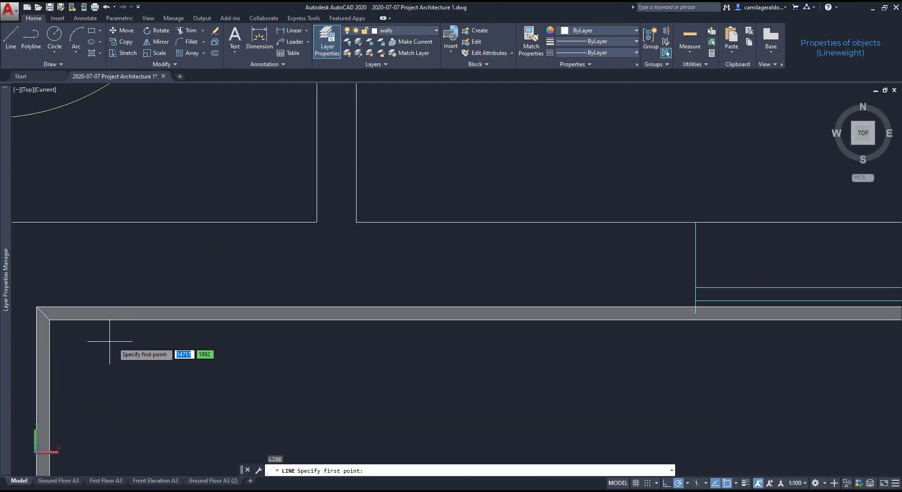
left_click(42, 313)
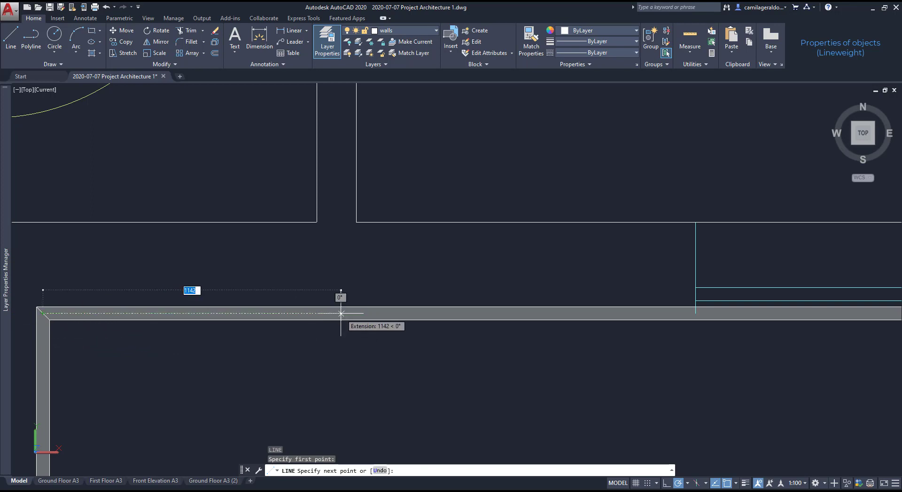
key("Escape")
scroll(337, 312, "down", 3)
scroll(332, 312, "down", 2)
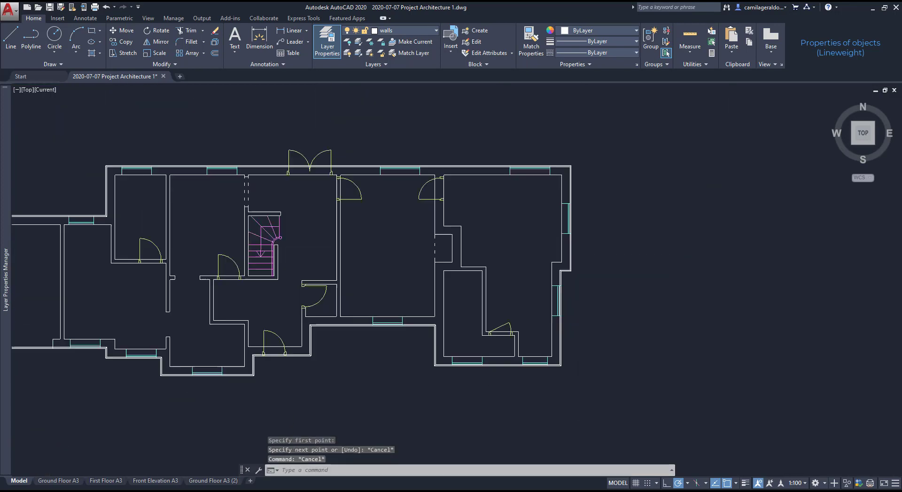
Step: Finish the rectangular polyline with 2000-unit segments, ending back at its starting corner
middle_click_drag(334, 354, 471, 353)
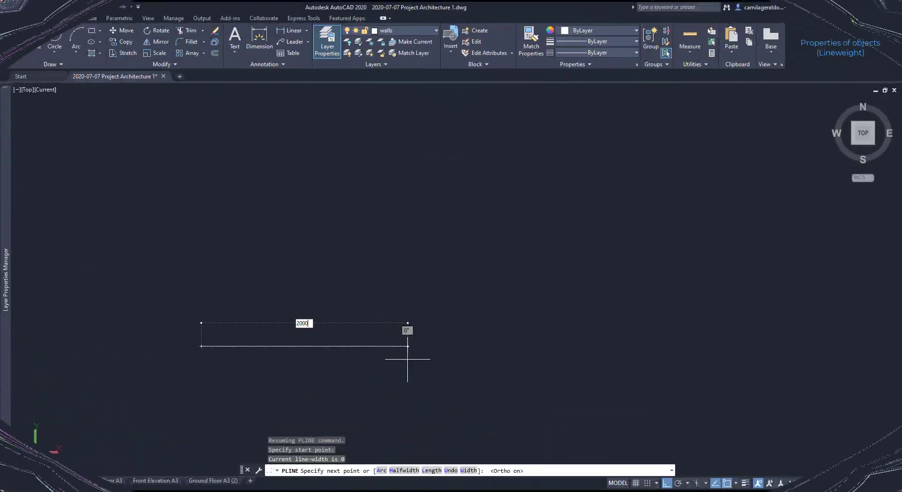
type("2000")
key("Return")
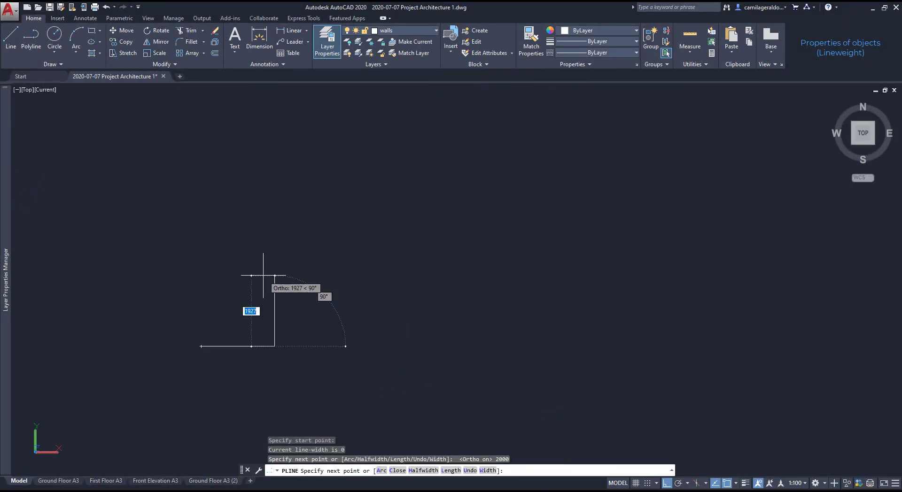
type("2000")
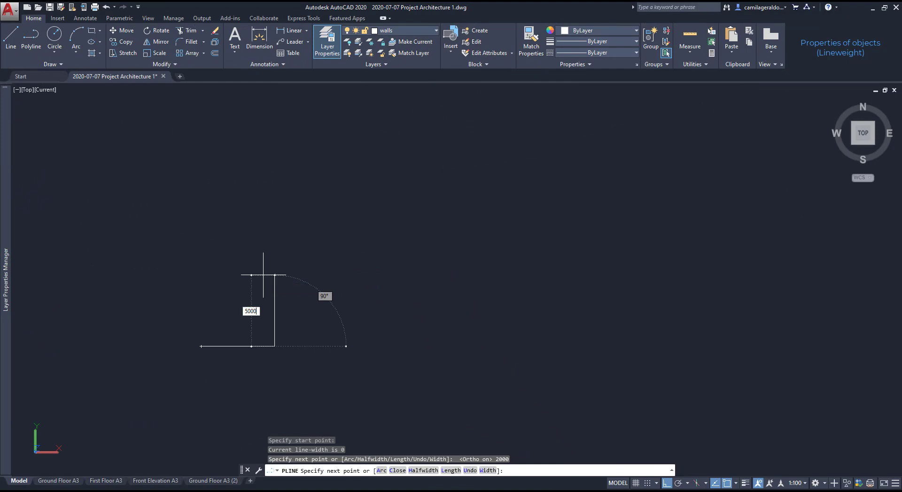
key("Return")
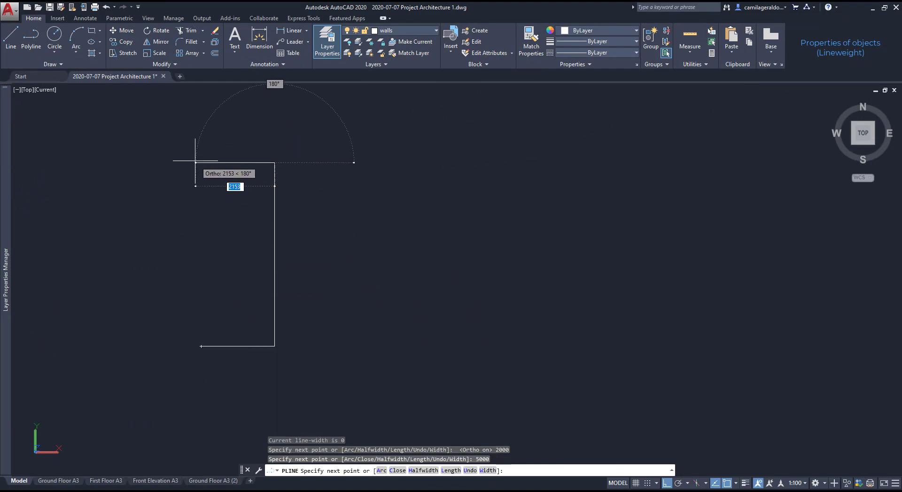
type("2000")
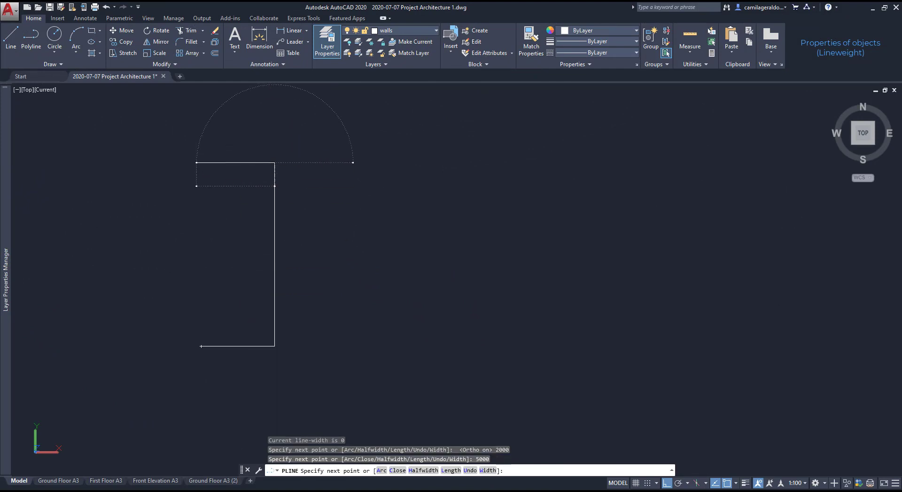
key("Return")
left_click(201, 346)
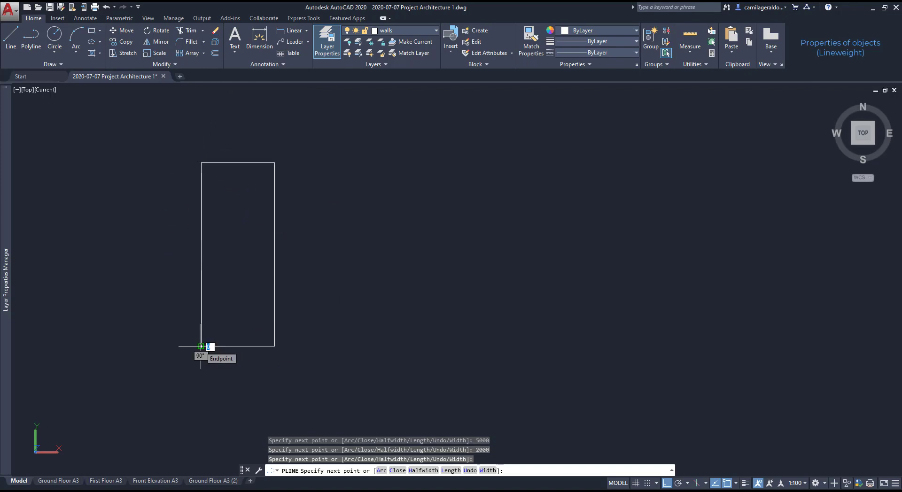
key("Escape")
Step: Set all segments of the rectangle polyline to a width of 150
left_click(225, 347)
right_click(233, 351)
mouse_move(321, 140)
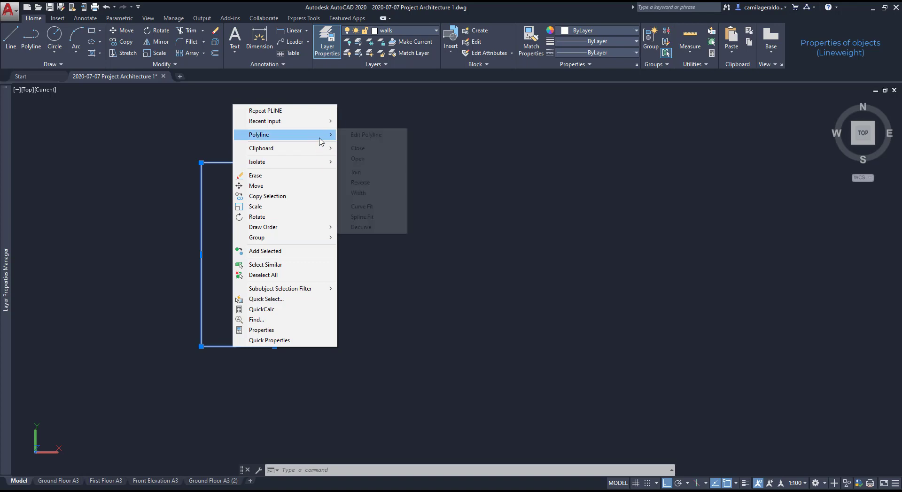
left_click(363, 193)
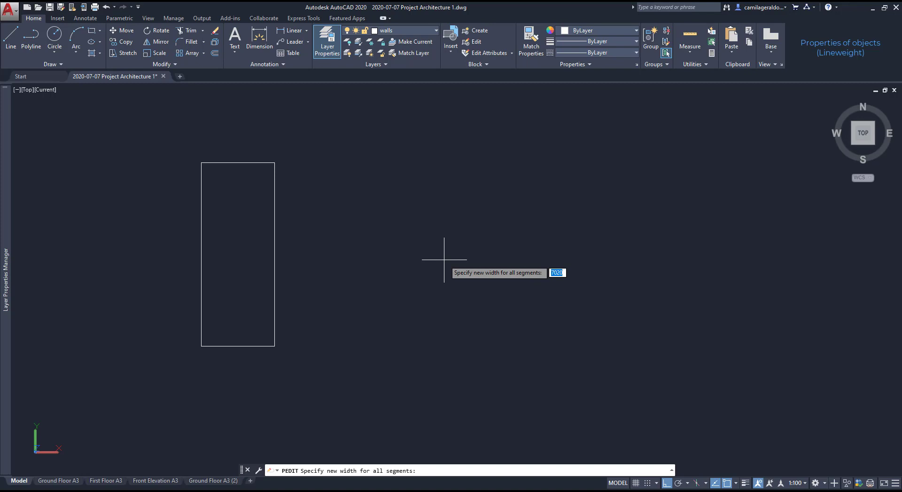
type("150")
key("Return")
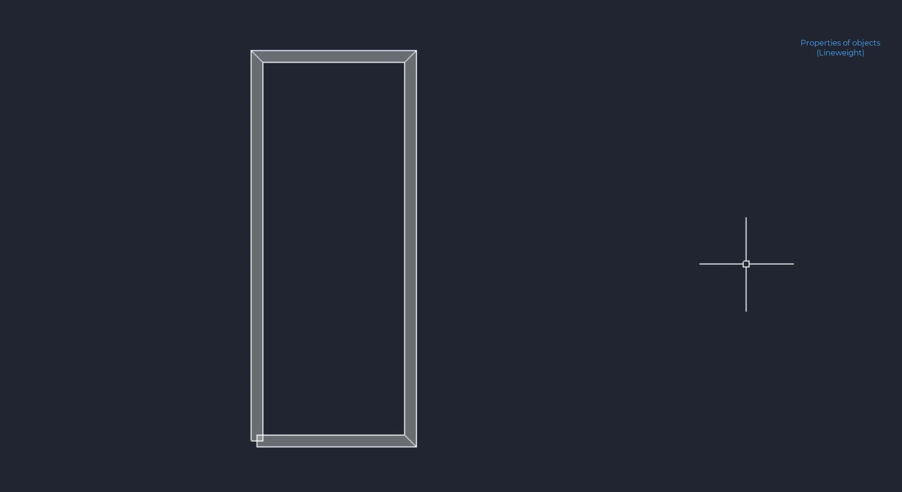
Step: Close the widened polyline using the right-click Polyline > Close option
right_click(271, 449)
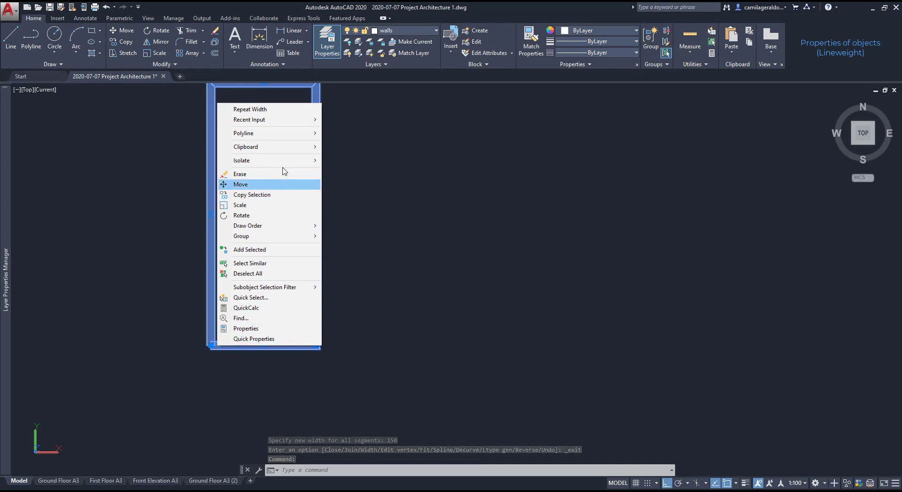
mouse_move(297, 135)
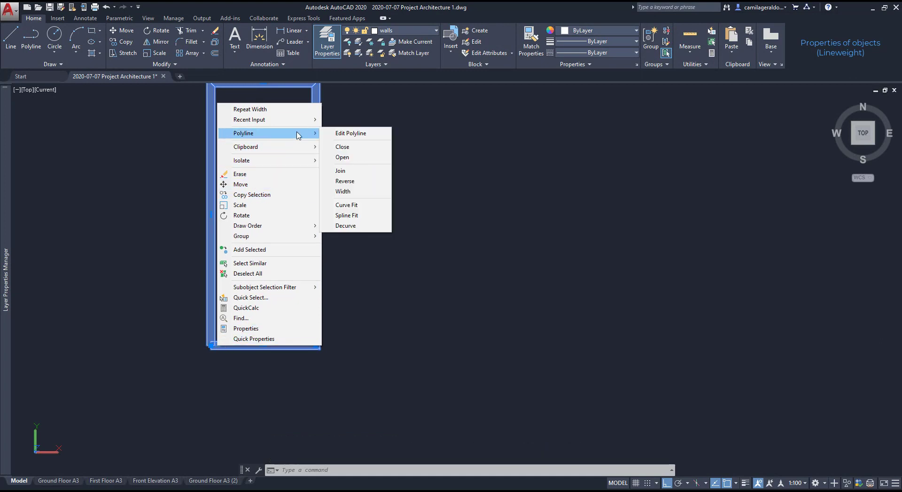
left_click(342, 148)
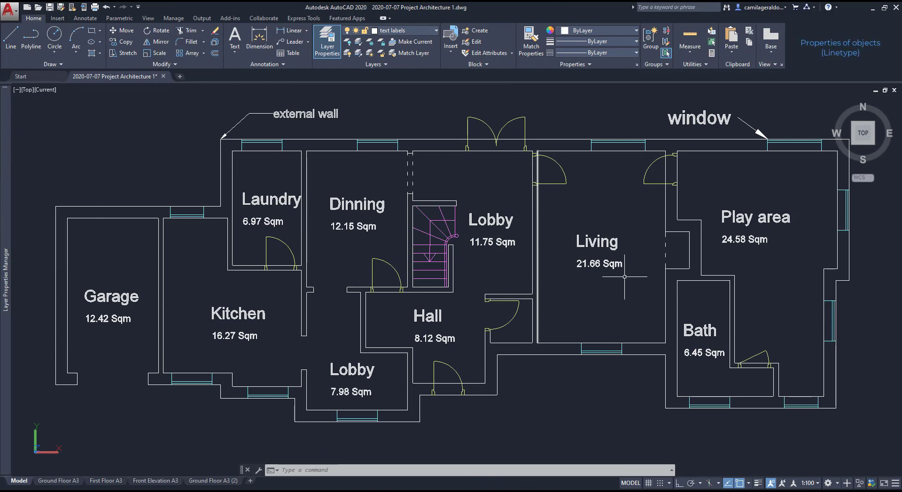
Step: Load the ACAD_ISO12W100 linetype into the drawing via the Linetype Manager
left_click(665, 247)
scroll(665, 247, "up", 3)
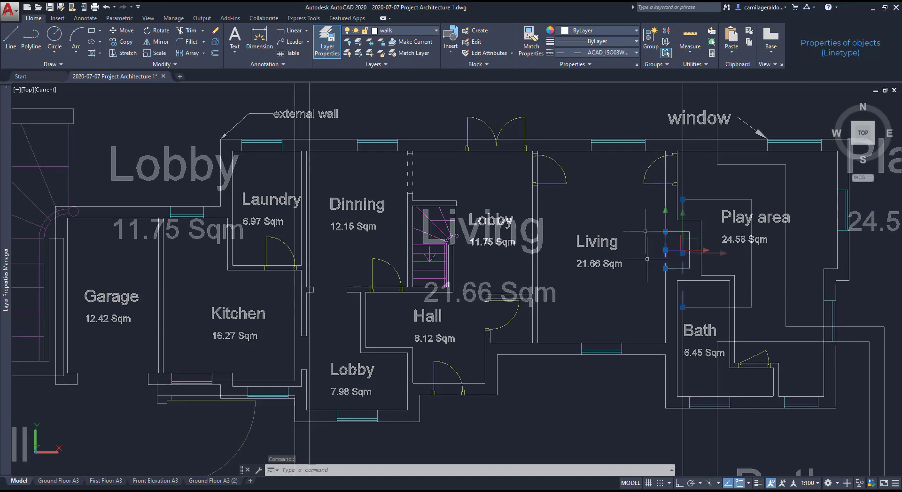
left_click(625, 54)
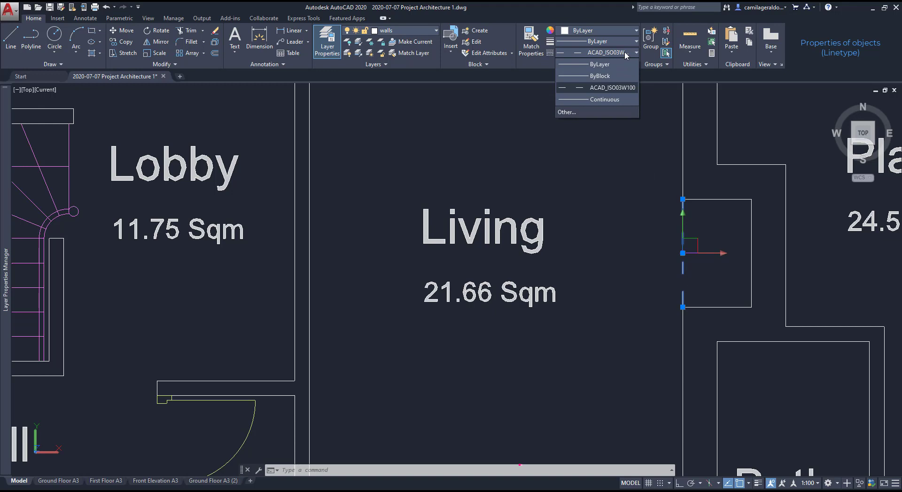
left_click(577, 110)
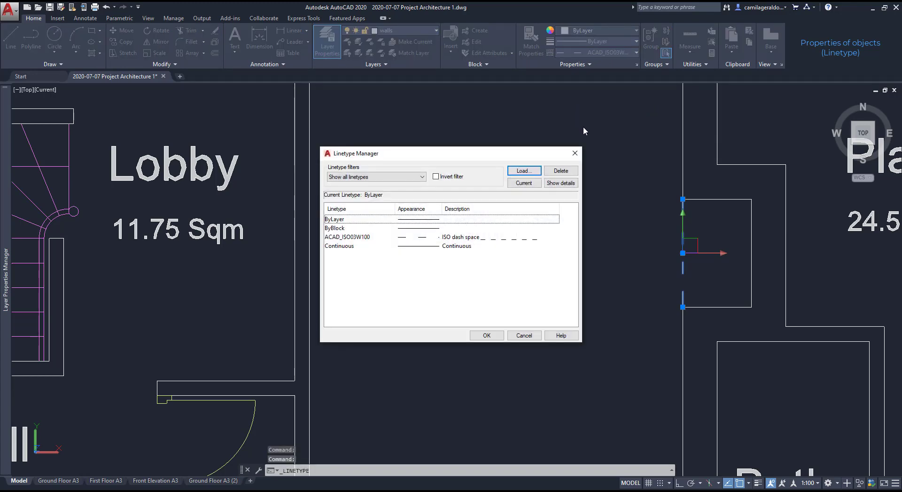
left_click(523, 171)
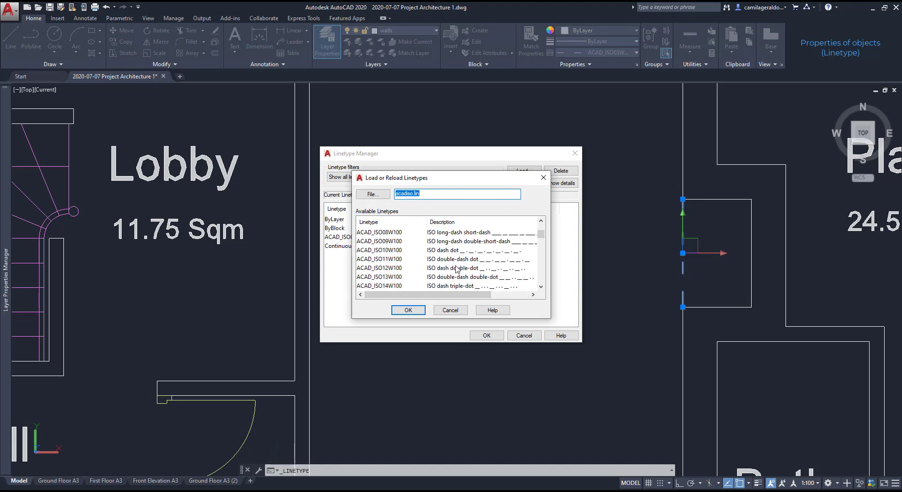
left_click(468, 268)
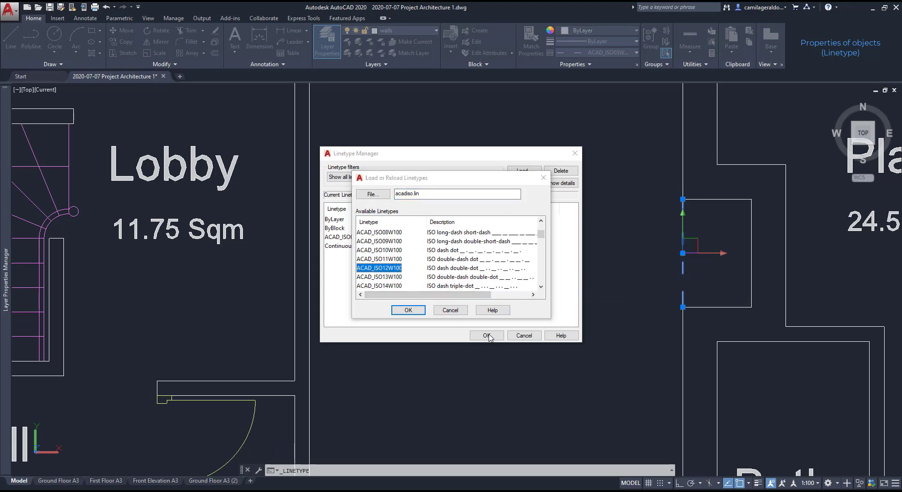
left_click(408, 310)
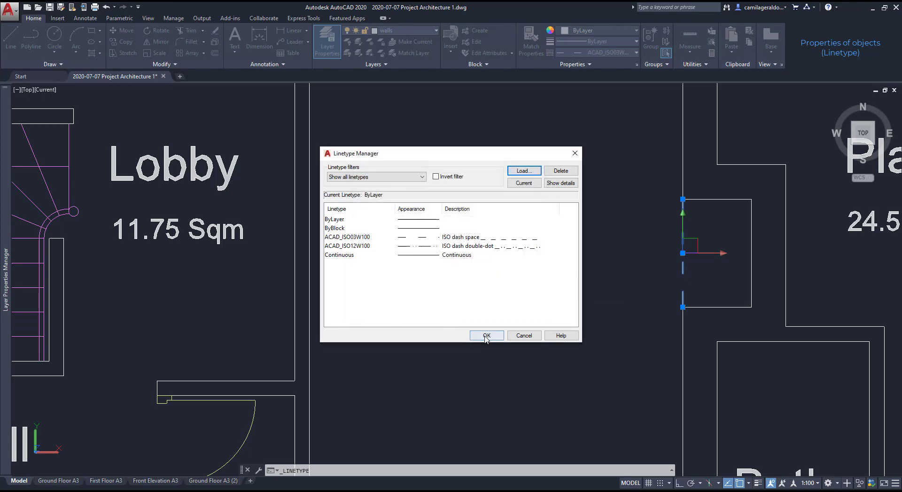
left_click(462, 247)
left_click(490, 335)
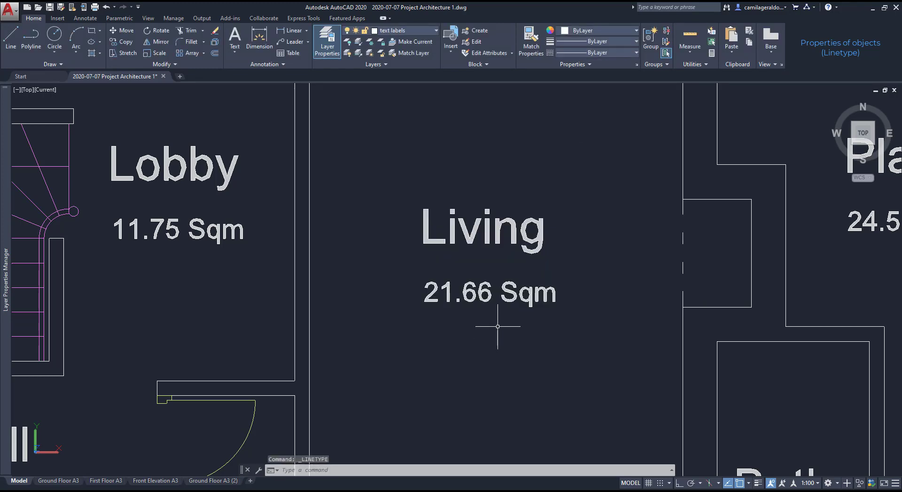
Step: Apply ACAD_ISO12W100 to the short wall line beside the Living room
left_click(684, 238)
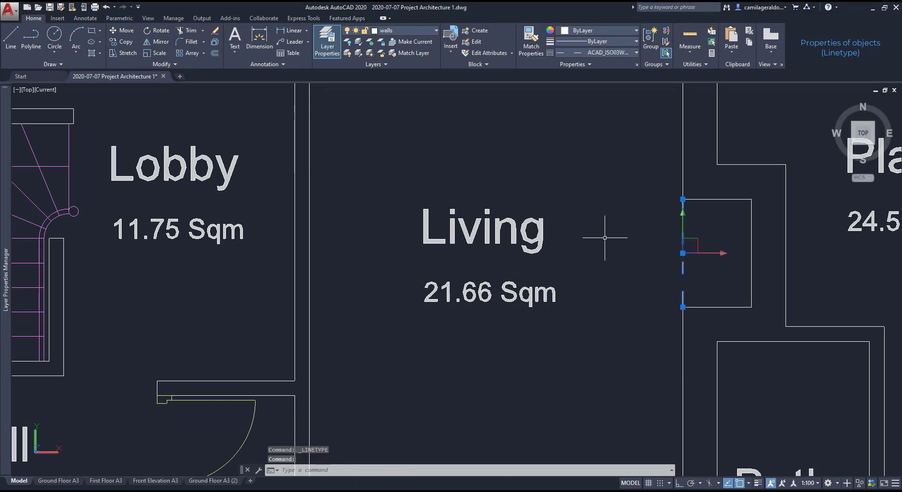
left_click(606, 52)
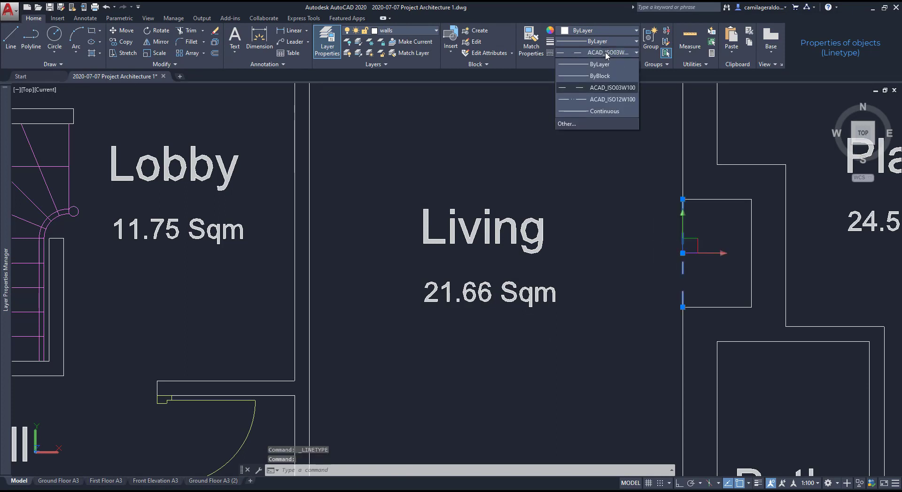
left_click(611, 100)
key("Escape")
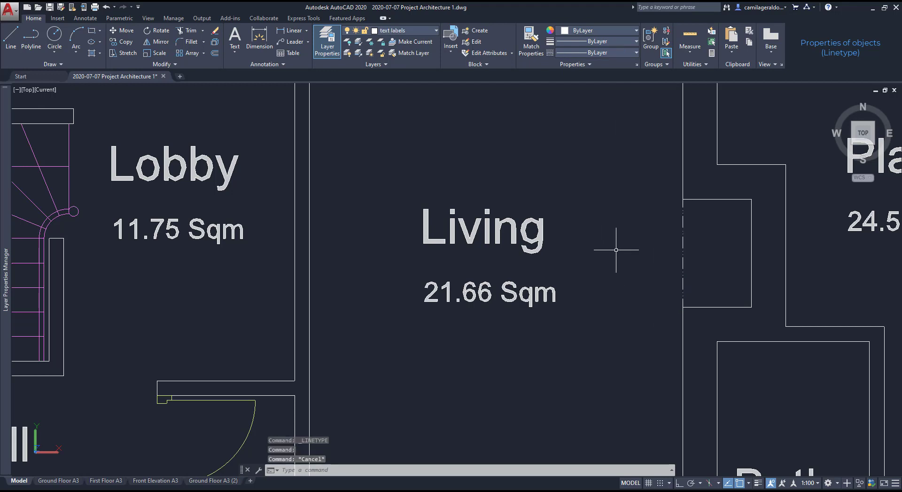
left_click(683, 242)
Step: Open the wall line's Properties and change a length precision setting
right_click(663, 235)
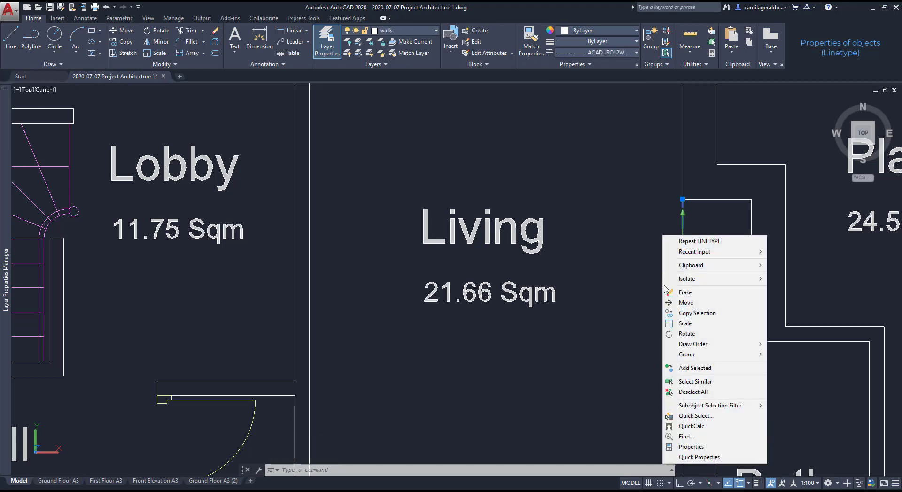
left_click(691, 447)
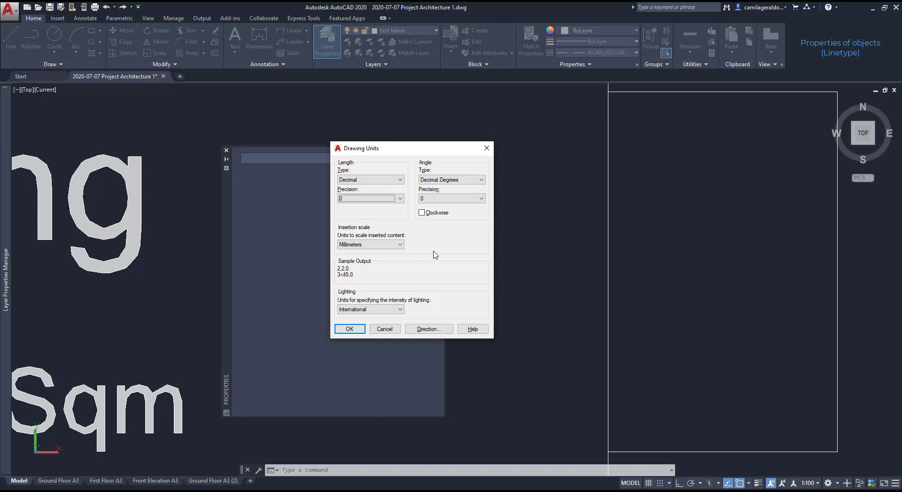
left_click(388, 199)
left_click(376, 218)
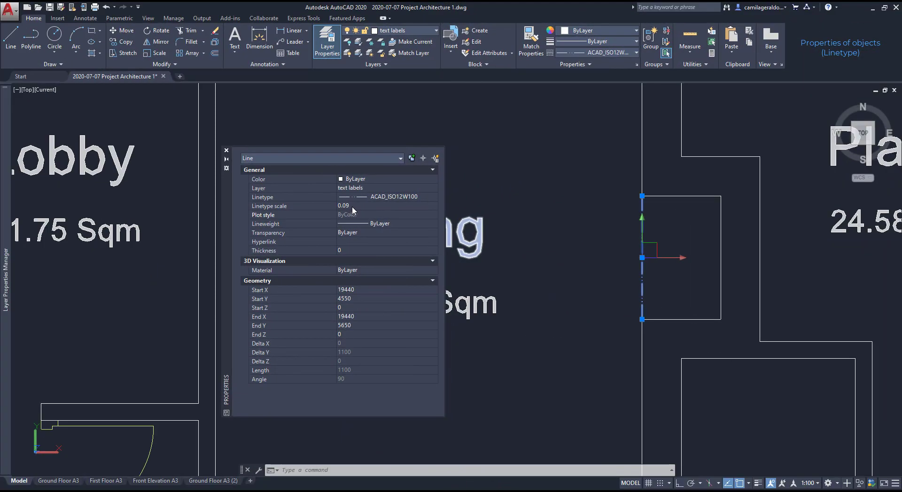
Step: Try linetype scales of 0.03, 0.01 and 0.15 on the wall line
left_click(353, 206)
type("0.03")
left_click(369, 213)
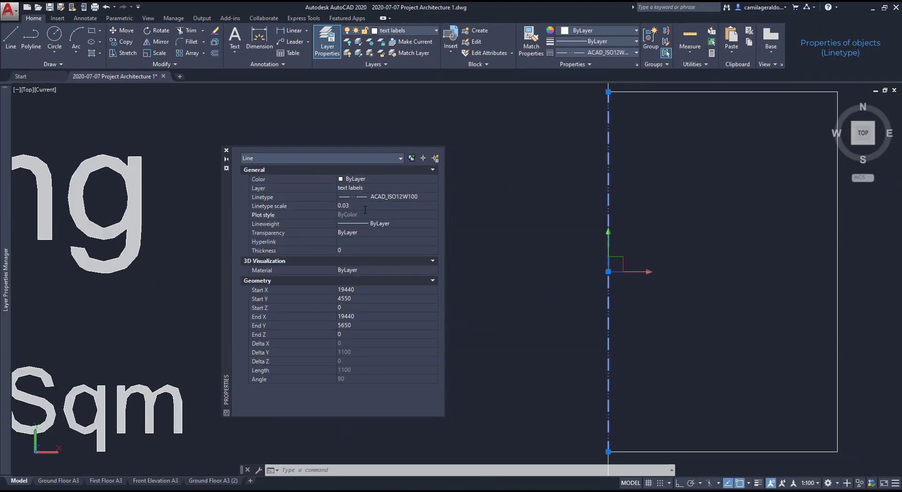
left_click(366, 205)
type("0.01")
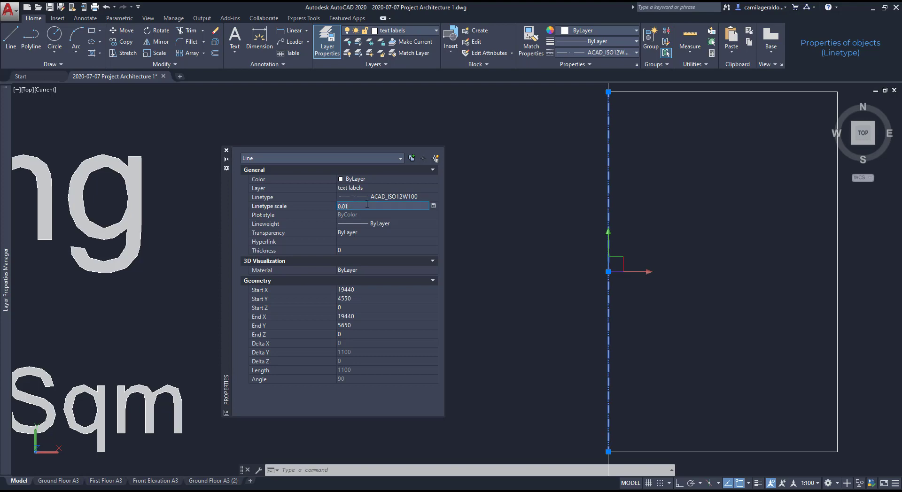
key("Return")
left_click(367, 206)
type("0.15")
key("Return")
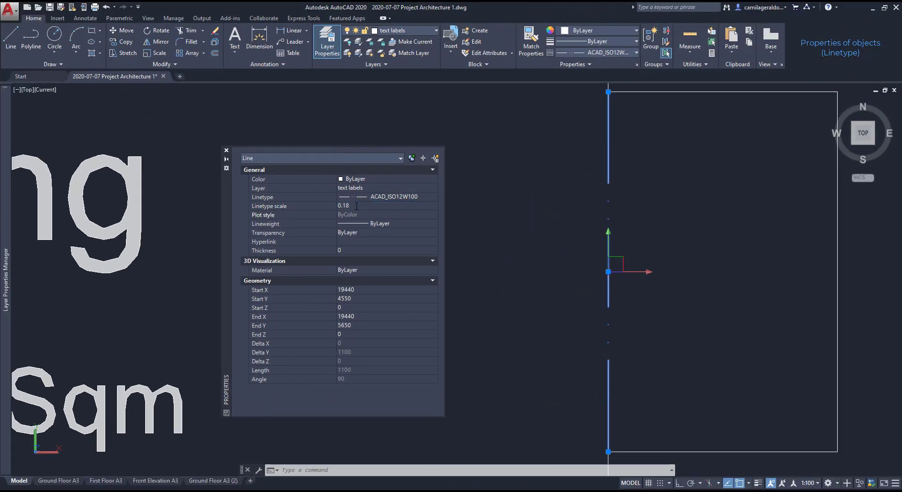
Step: Refine the linetype scale through 0.2, 0.26 and 0.28, ending at 0.32
left_click(359, 206)
type("0.2")
key("Return")
left_click(359, 206)
type("0.26")
key("Return")
left_click(361, 206)
type("0.28")
key("Return")
left_click(359, 206)
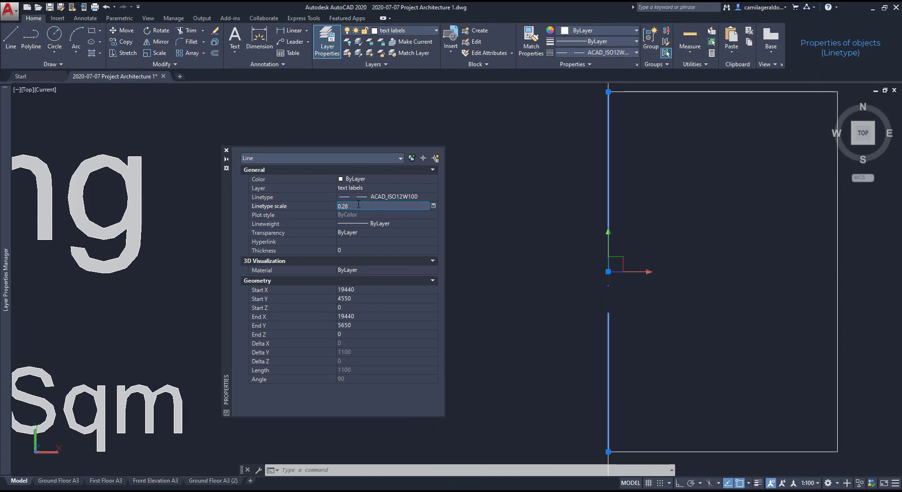
type("0.3")
key("Return")
left_click(359, 206)
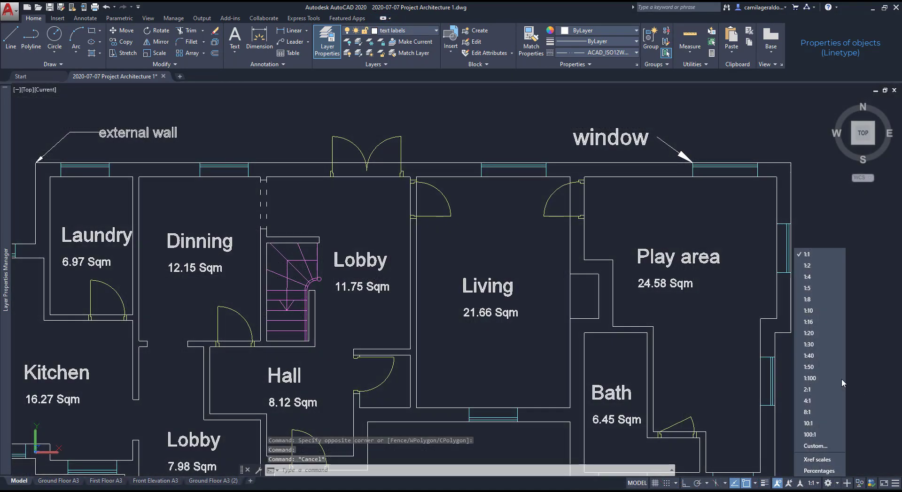
Step: At 1:100 annotation scale, apply ACAD_ISO03W100 to the vertical wall line by the Living room
left_click(839, 378)
left_click(571, 310)
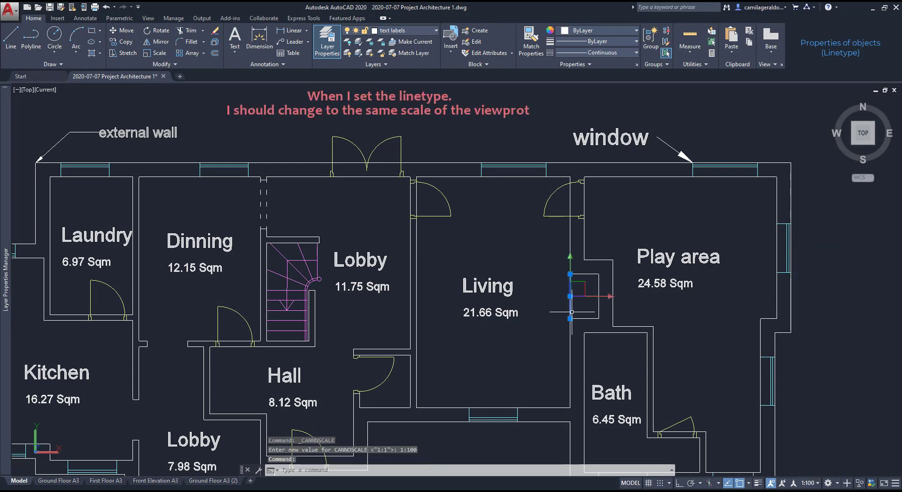
left_click(615, 53)
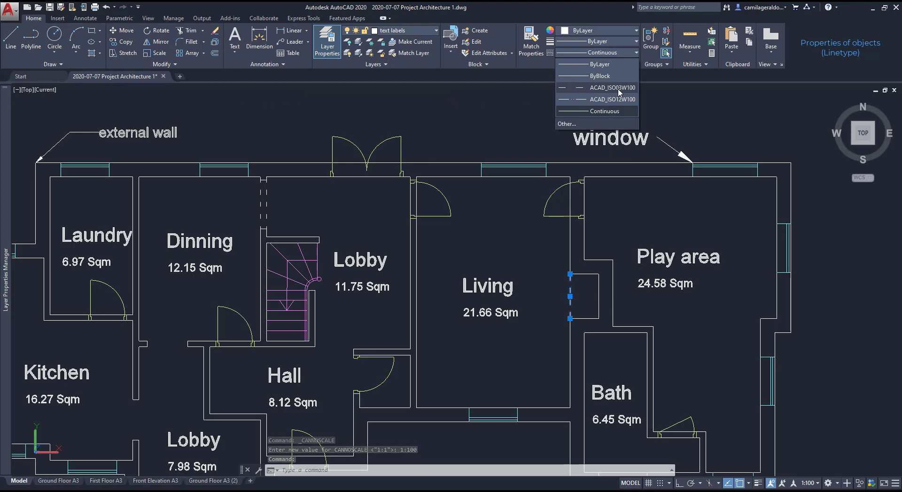
left_click(611, 87)
key("Escape")
scroll(577, 306, "up", 3)
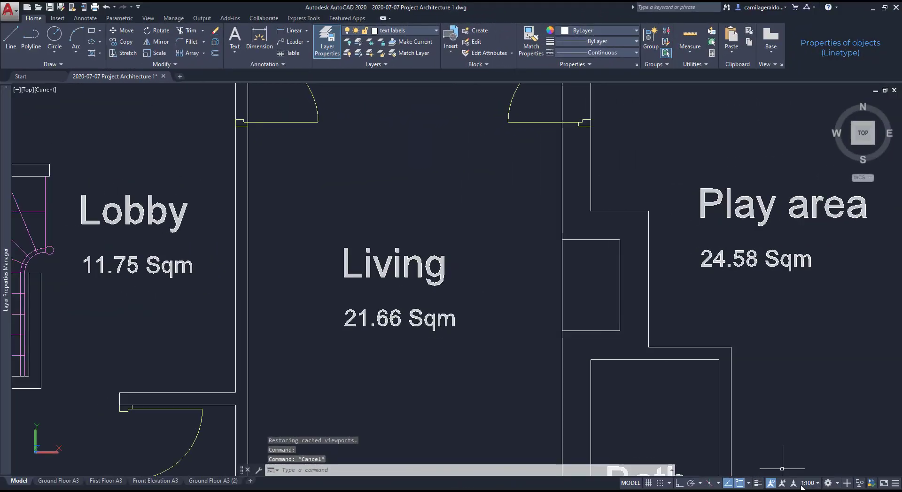
Step: Return the annotation scale to 1:1 and reapply ACAD_ISO03W100 to the line
left_click(809, 483)
left_click(813, 255)
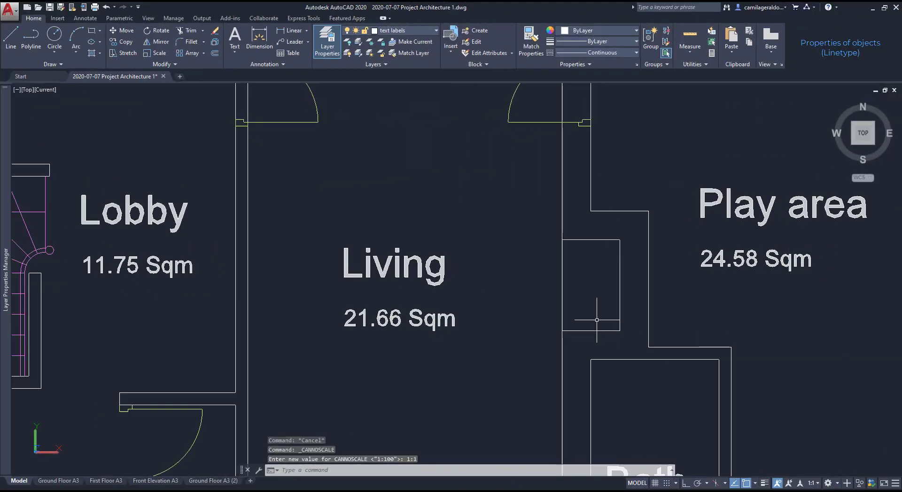
left_click(562, 314)
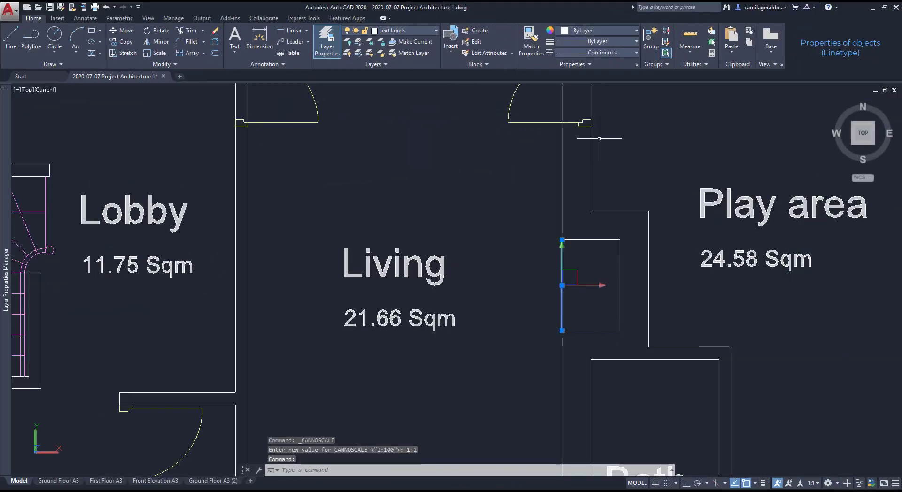
left_click(619, 53)
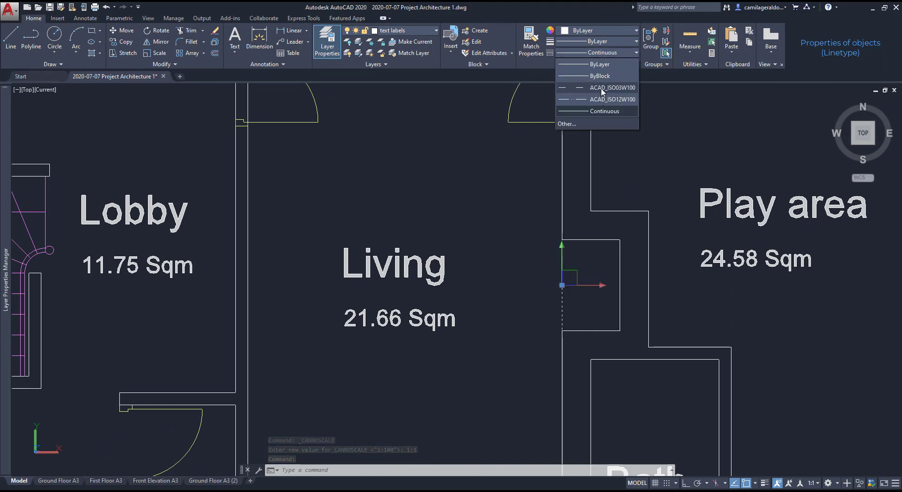
left_click(604, 88)
key("Escape")
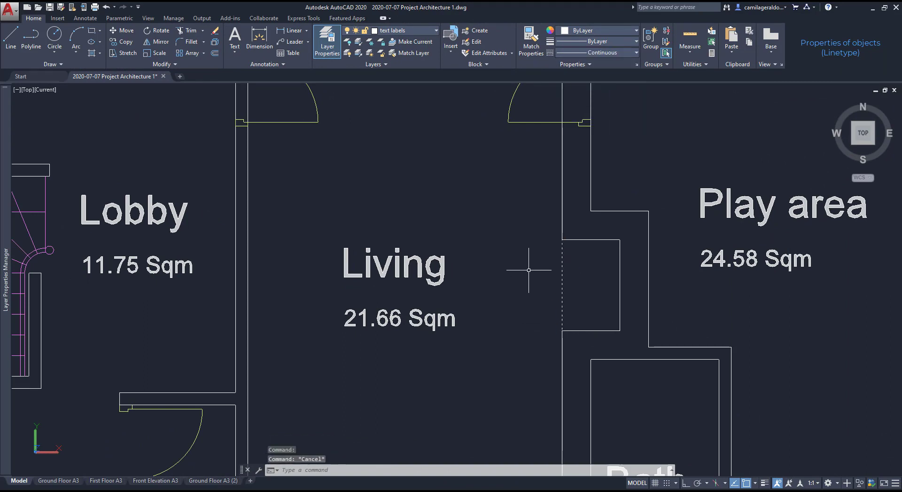
Step: Open the Ground Floor A3 layout to view the dashed wall line in its viewport
left_click(67, 484)
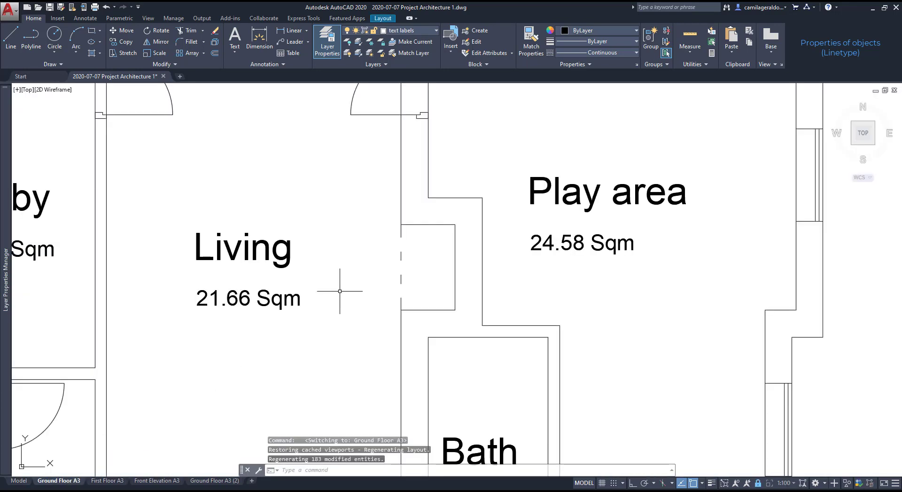